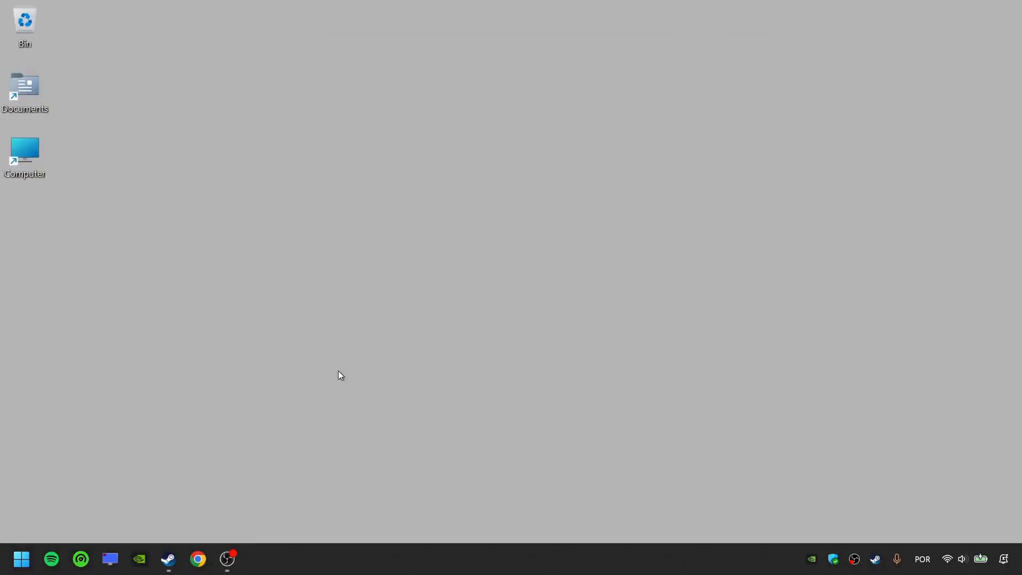
Step: Search for cmd and open the Command Prompt as administrator
click(21, 558)
text(cmd)
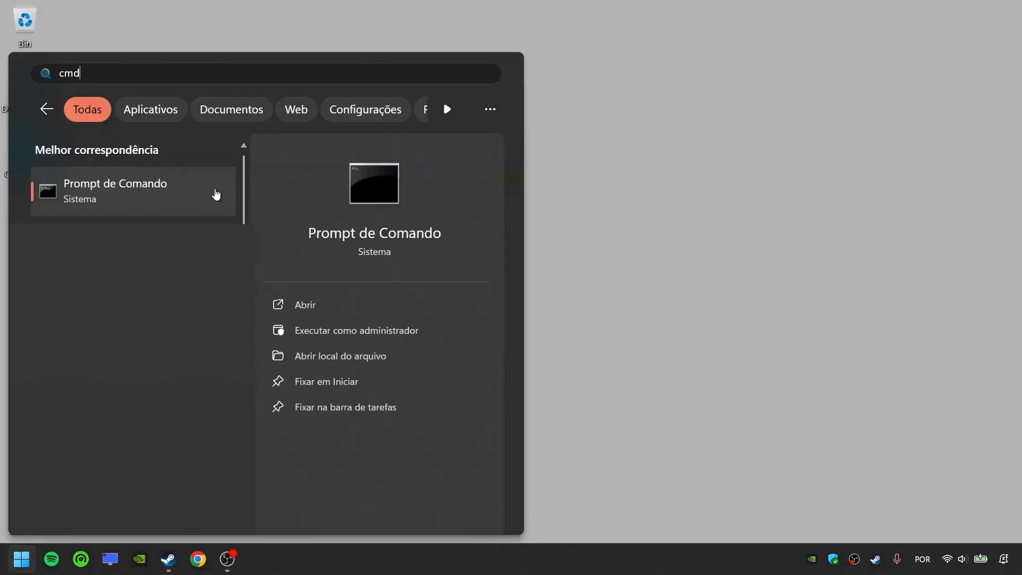
right_click(216, 194)
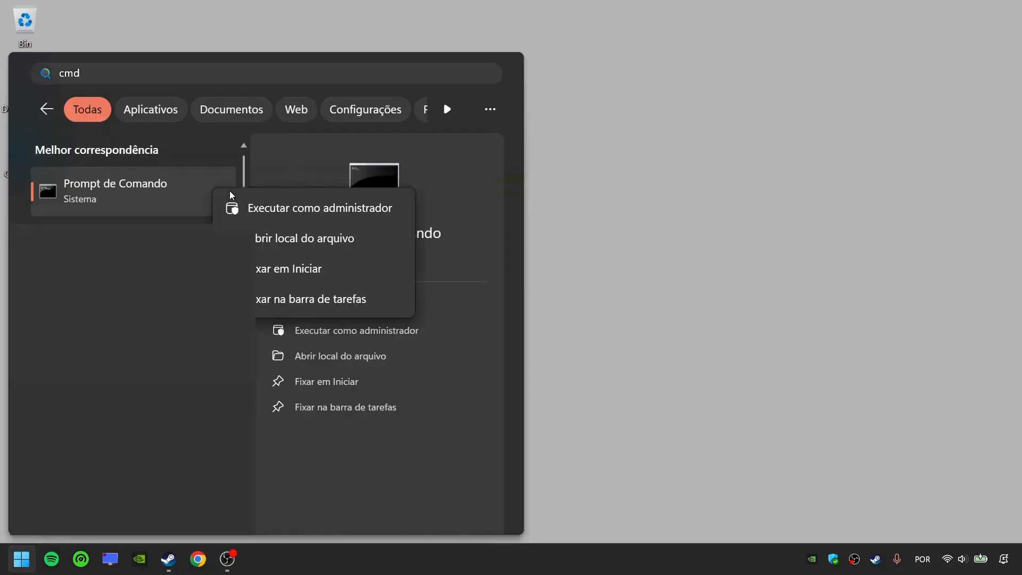
click(334, 209)
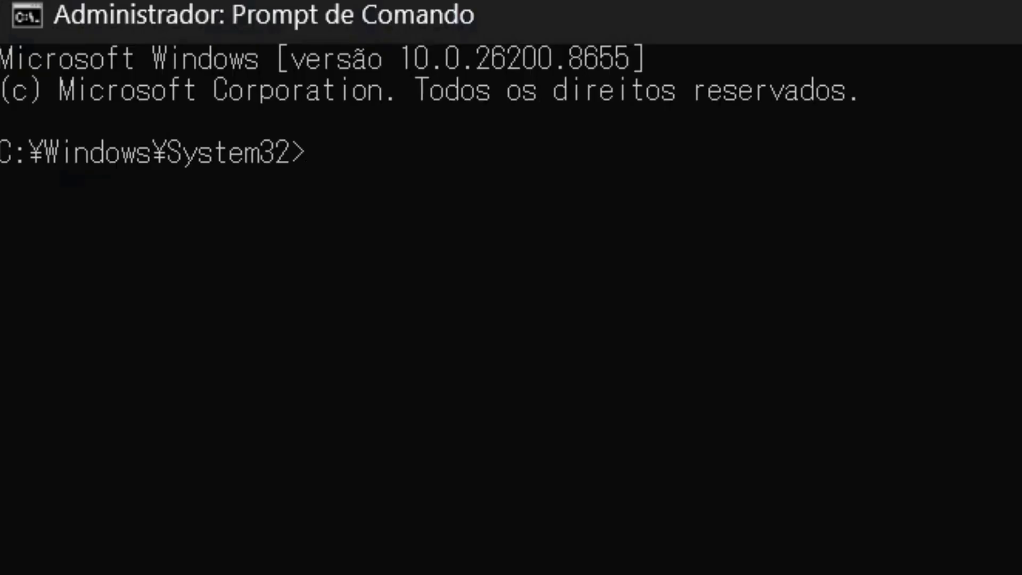
Step: Flush the DNS resolver cache by running ipconfig /flushdns
text(ipconfig )
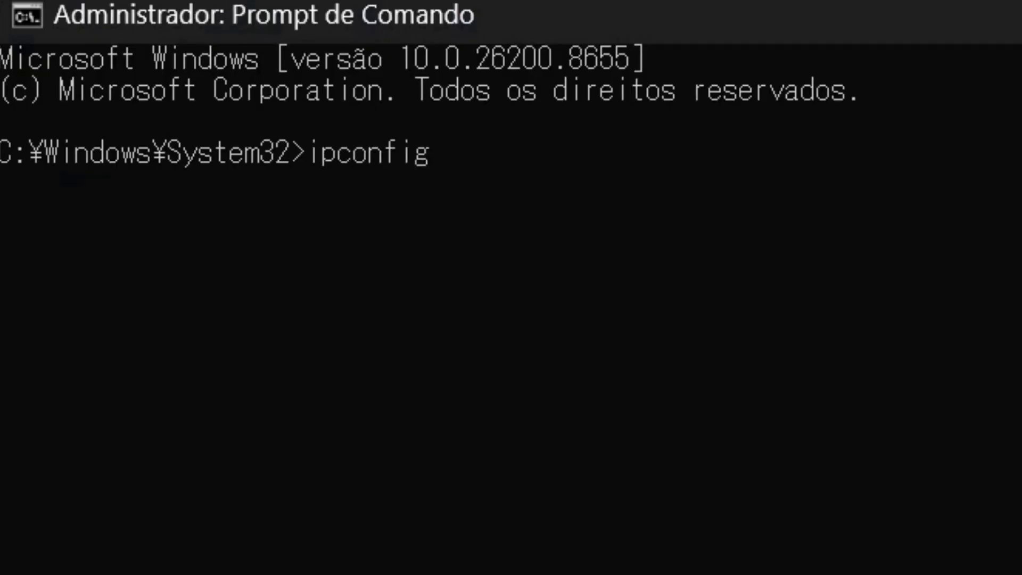
text(/flushdns)
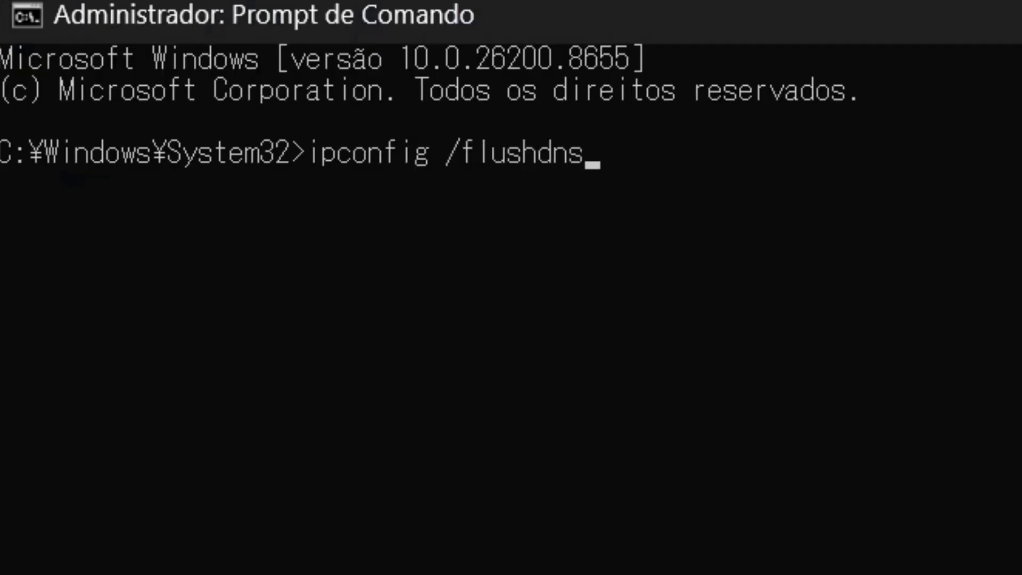
key(Return)
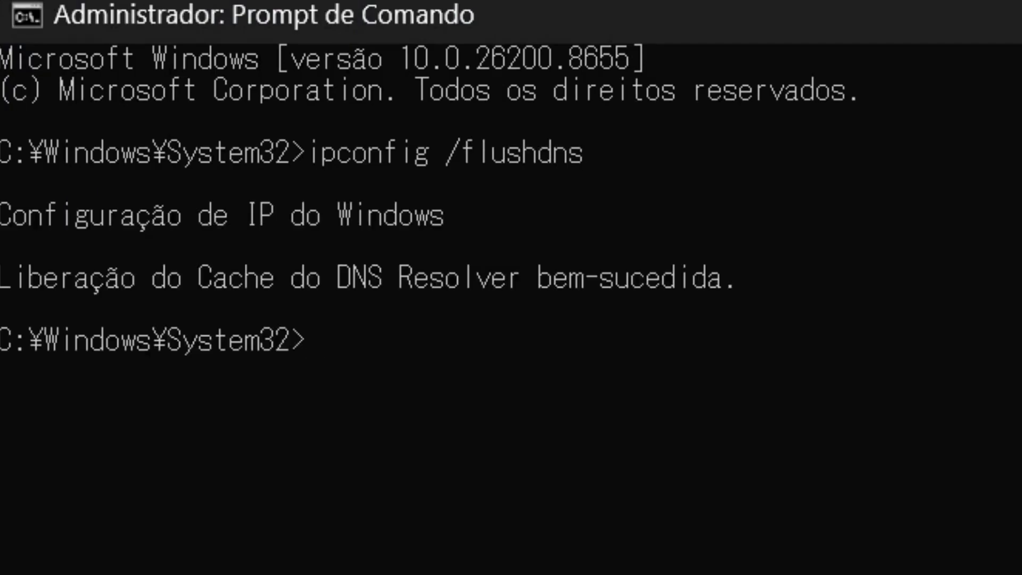
Step: Reset the Winsock catalog by running netsh winsock reset, and close the Command Prompt
text(nets)
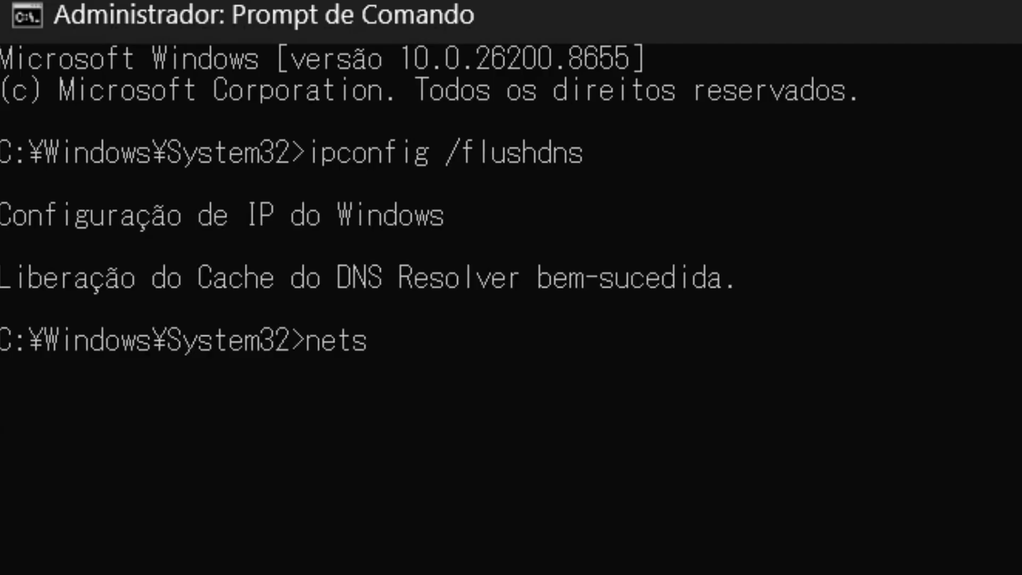
text(h winsock)
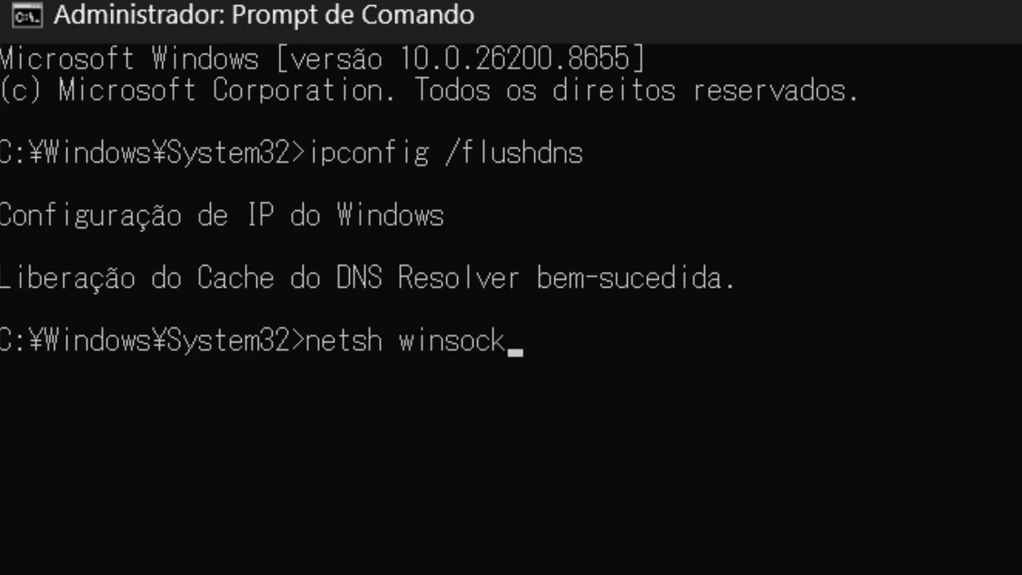
text( reset)
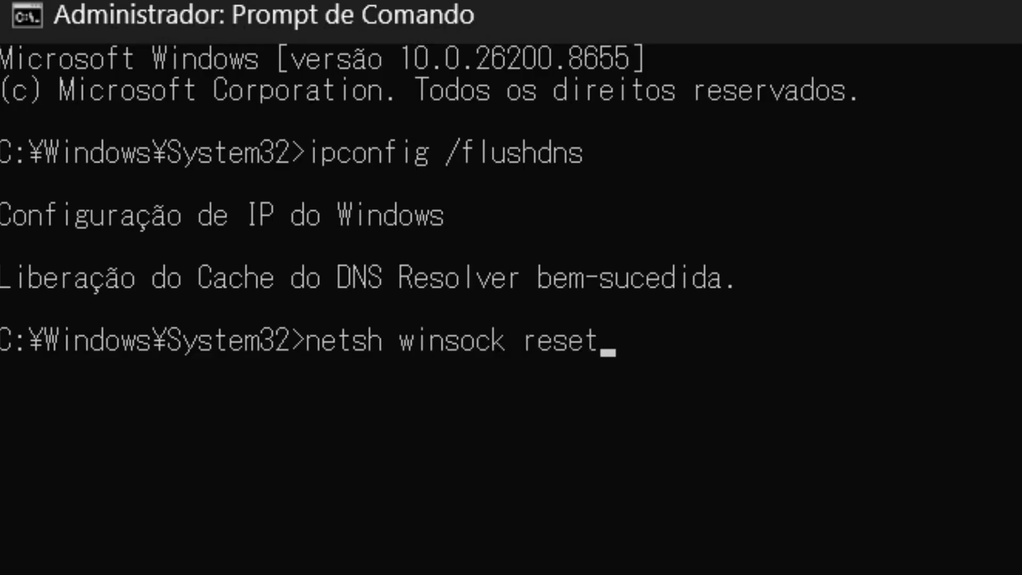
key(Return)
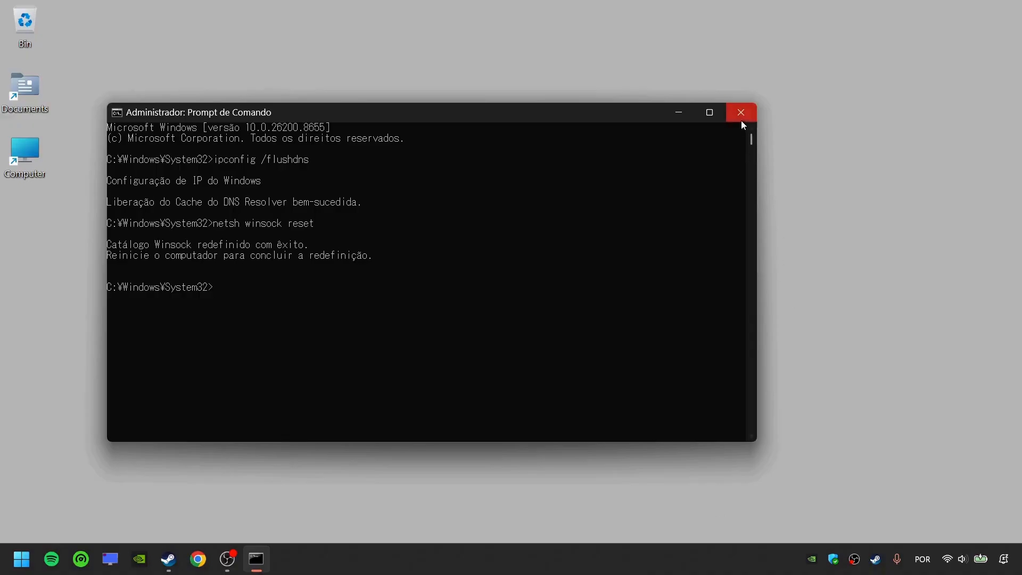
click(742, 121)
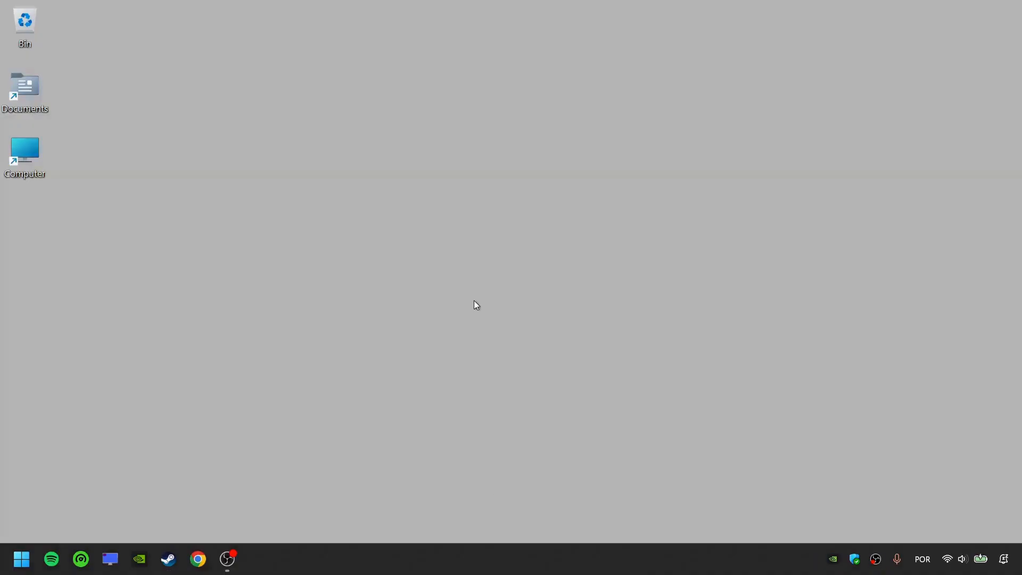
Step: Open Windows Security and go to the exclusions page of the virus and threat protection settings
click(21, 559)
text(Windows Security)
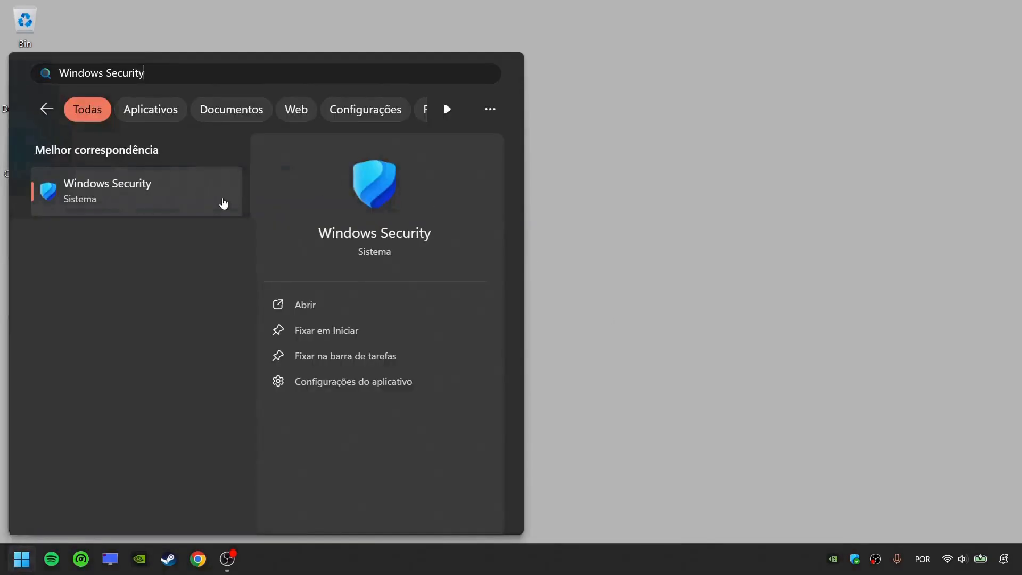
click(224, 204)
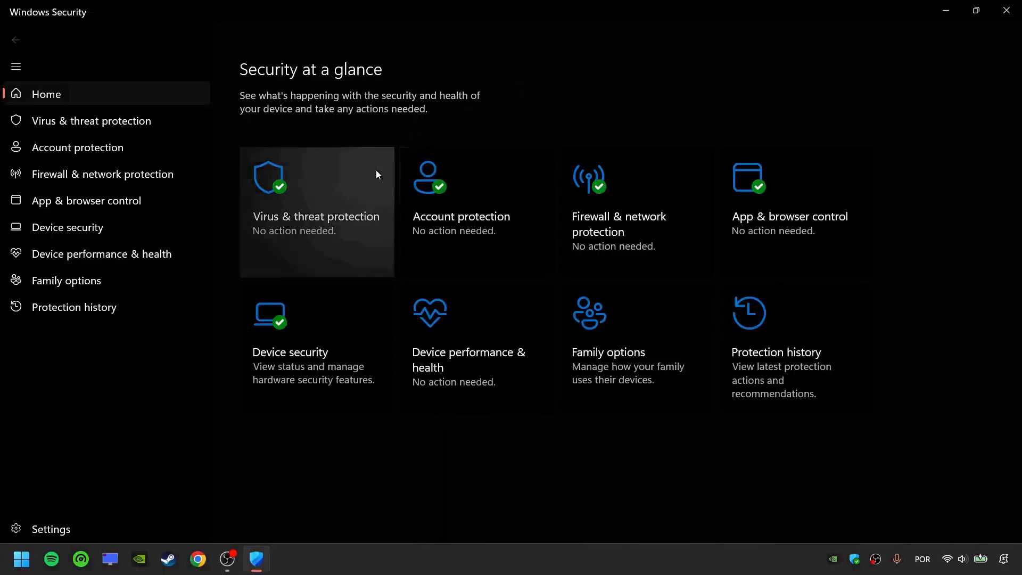
click(357, 229)
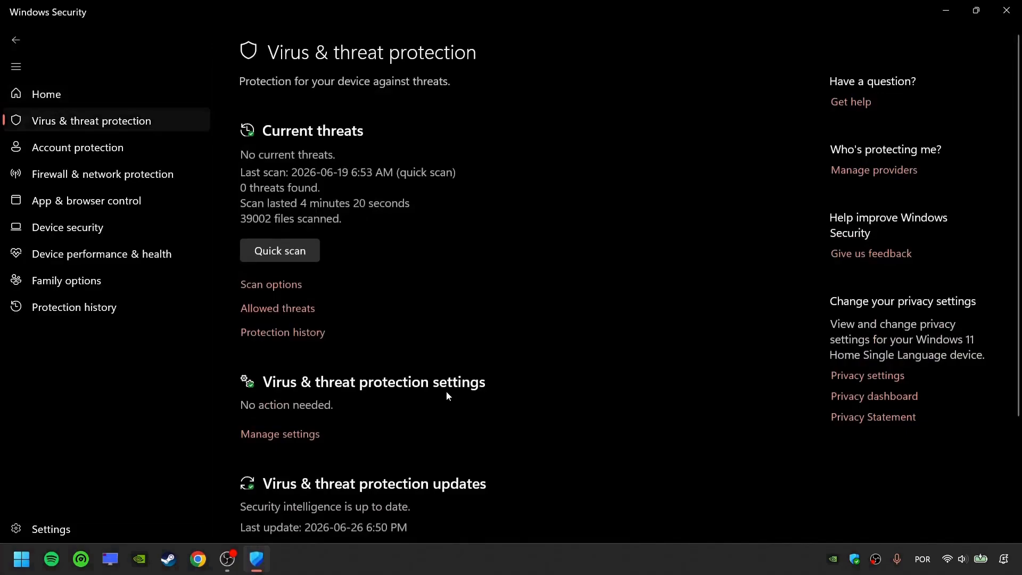
click(281, 437)
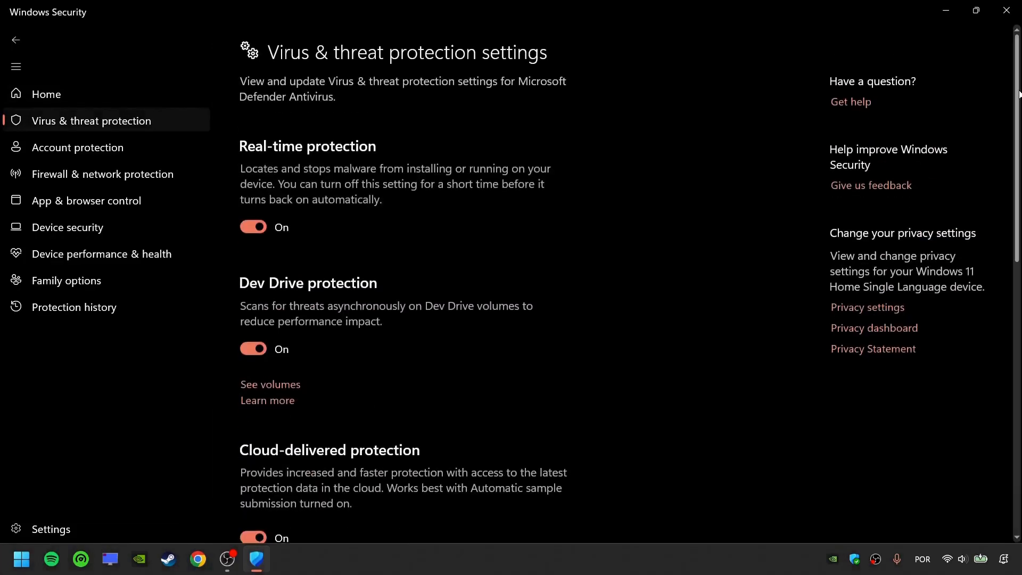
scroll(1019, 94, down, 10)
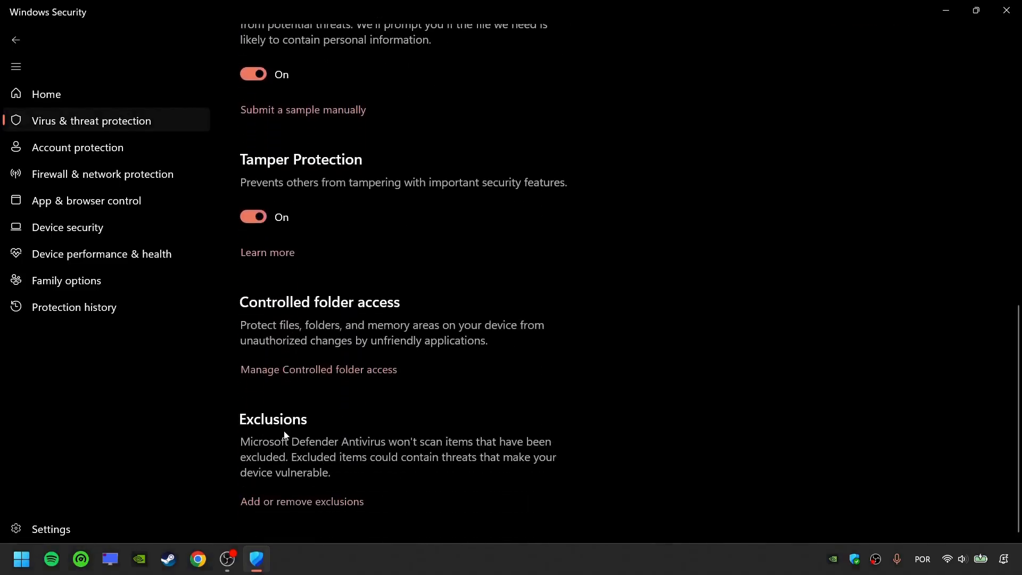
click(327, 502)
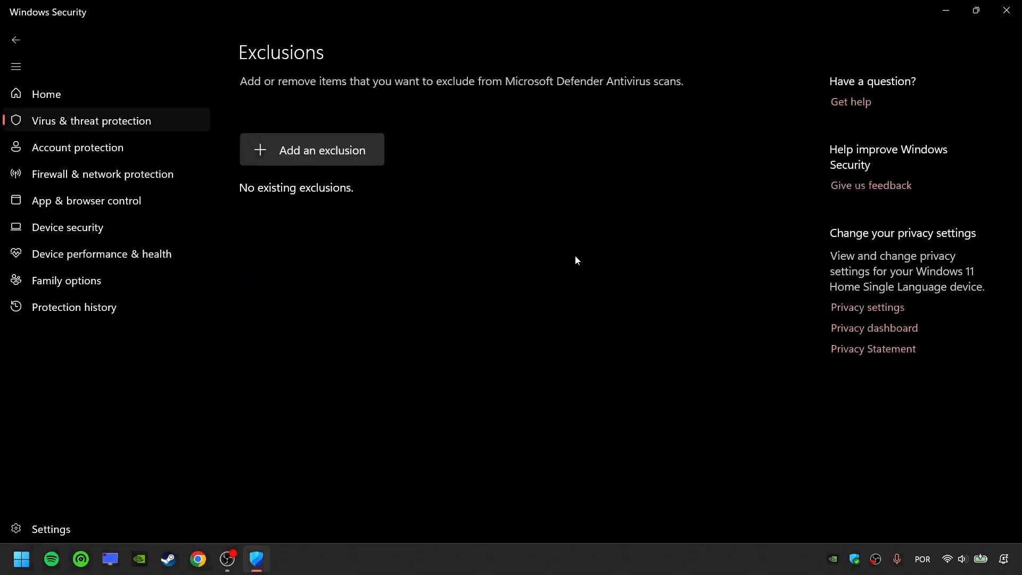
Step: Add the steamapps folder in SteamLibrary on drive D: as a folder exclusion for Microsoft Defender Antivirus
click(357, 153)
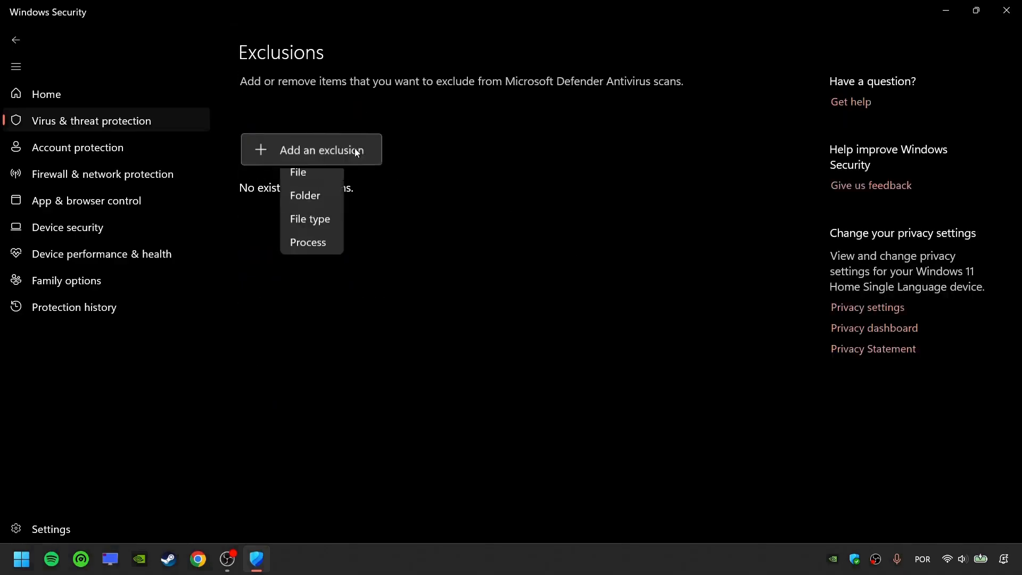
click(330, 208)
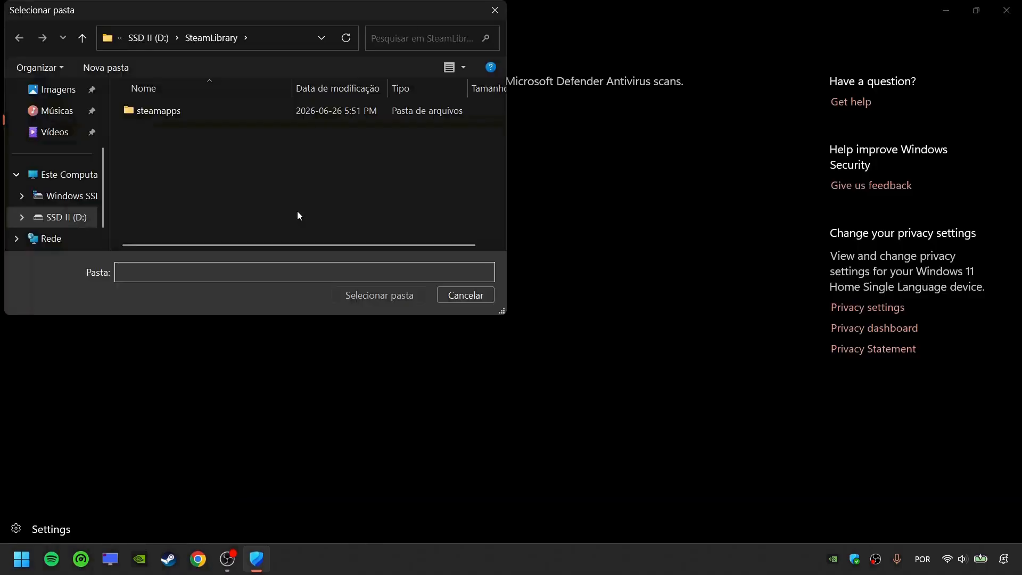
click(181, 113)
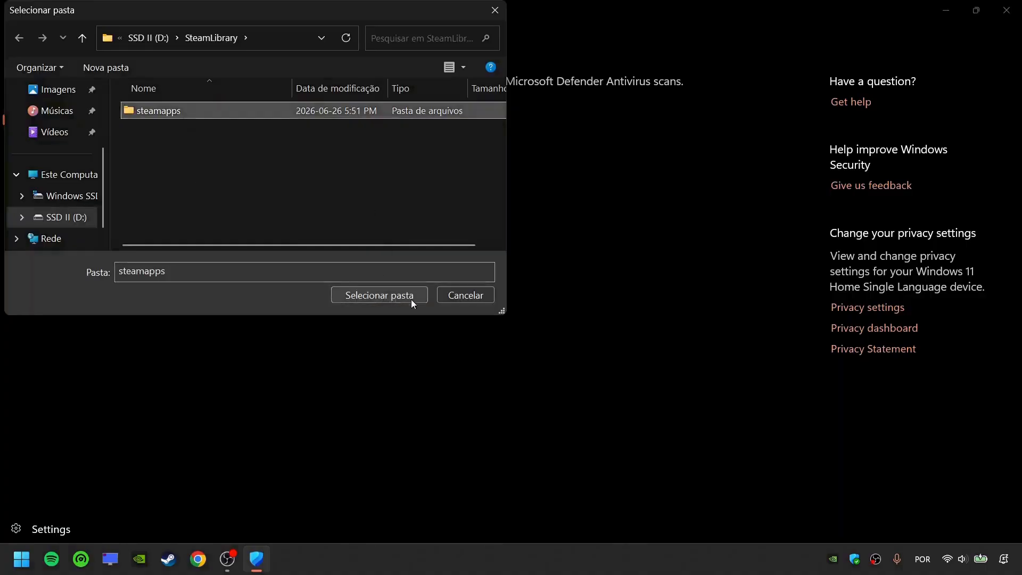
click(379, 294)
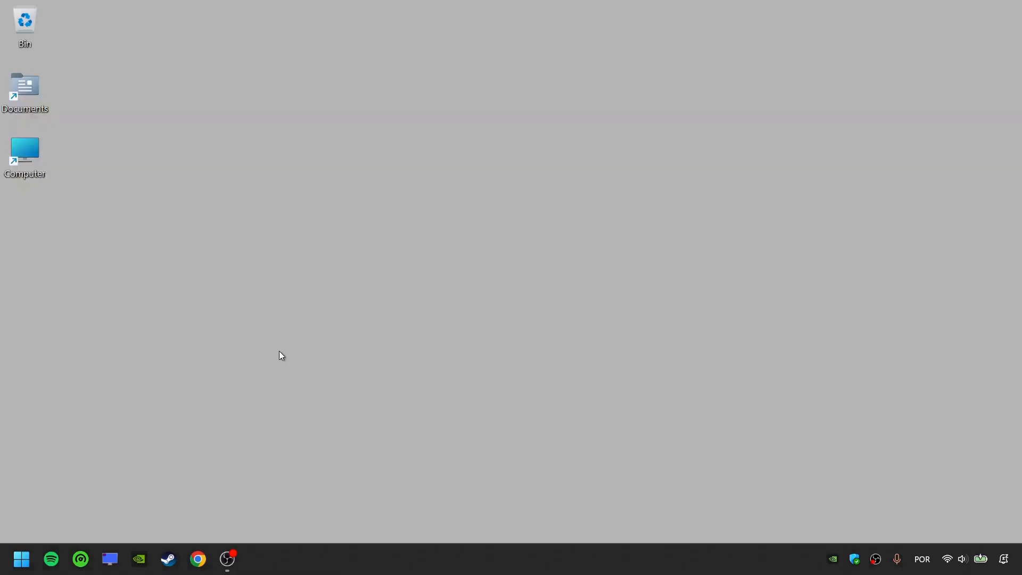
Step: Switch to File Explorer and open the properties of the Steam folder in Arquivos de Programas (x86) on drive C:
double_click(24, 151)
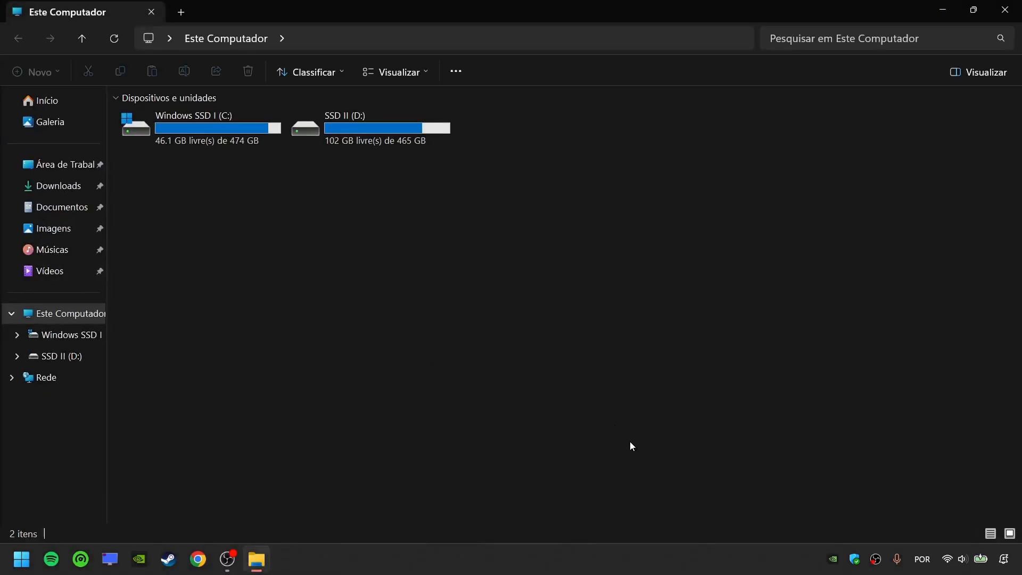
double_click(235, 133)
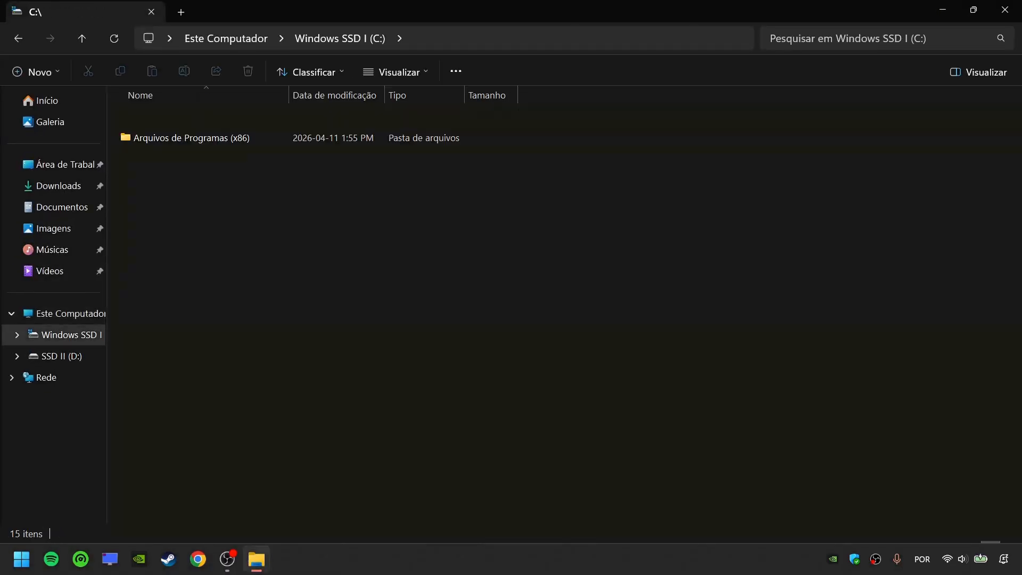
double_click(232, 137)
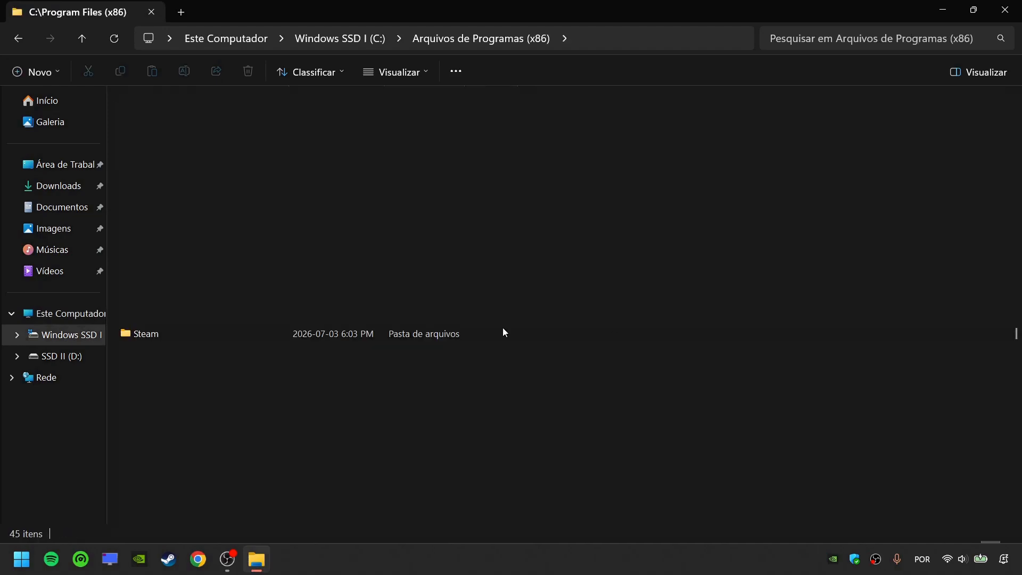
click(267, 337)
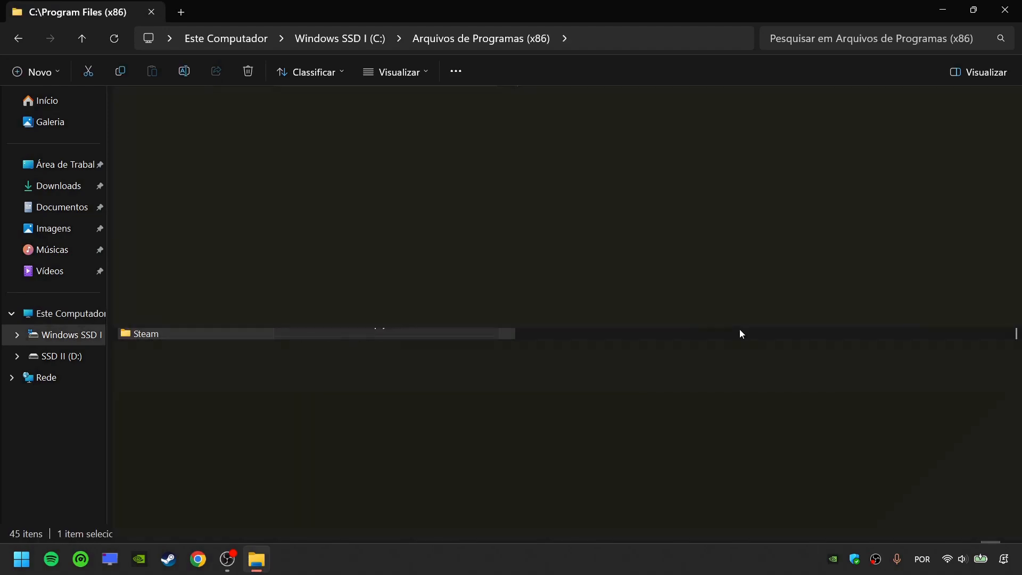
right_click(274, 337)
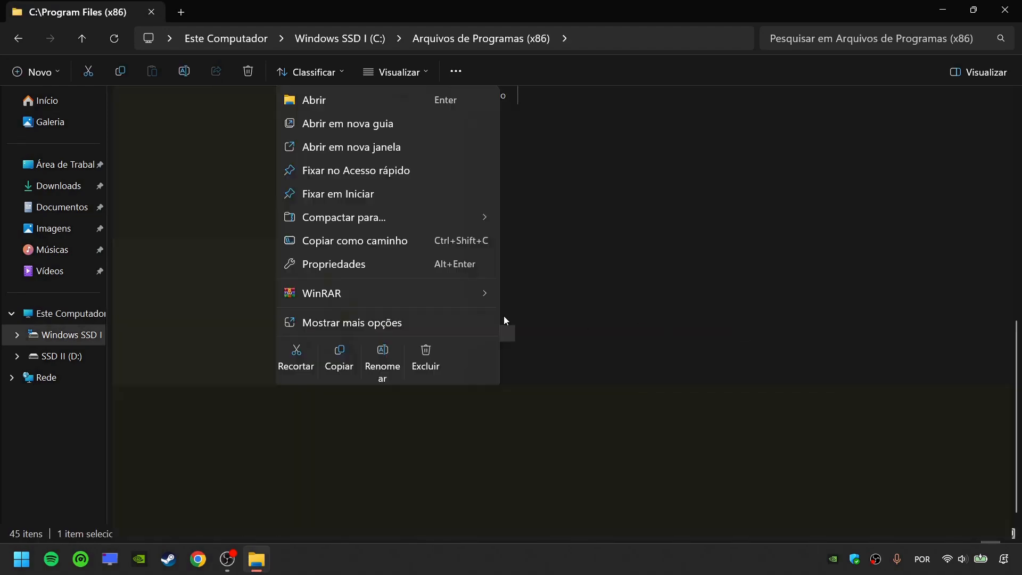
click(395, 271)
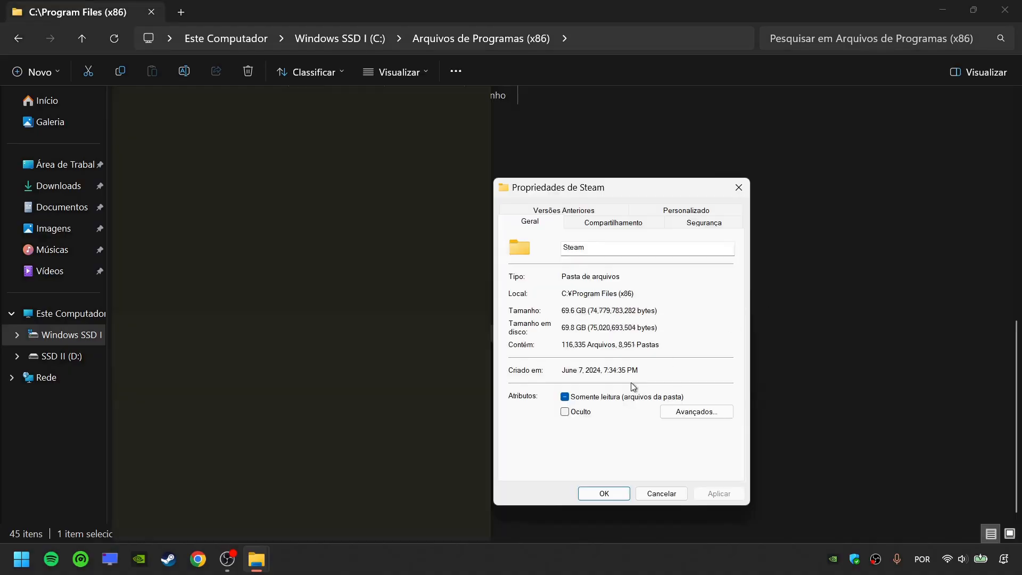
Step: Remove the read-only attribute from the Steam folder and apply the change to its subfolders and files
click(565, 397)
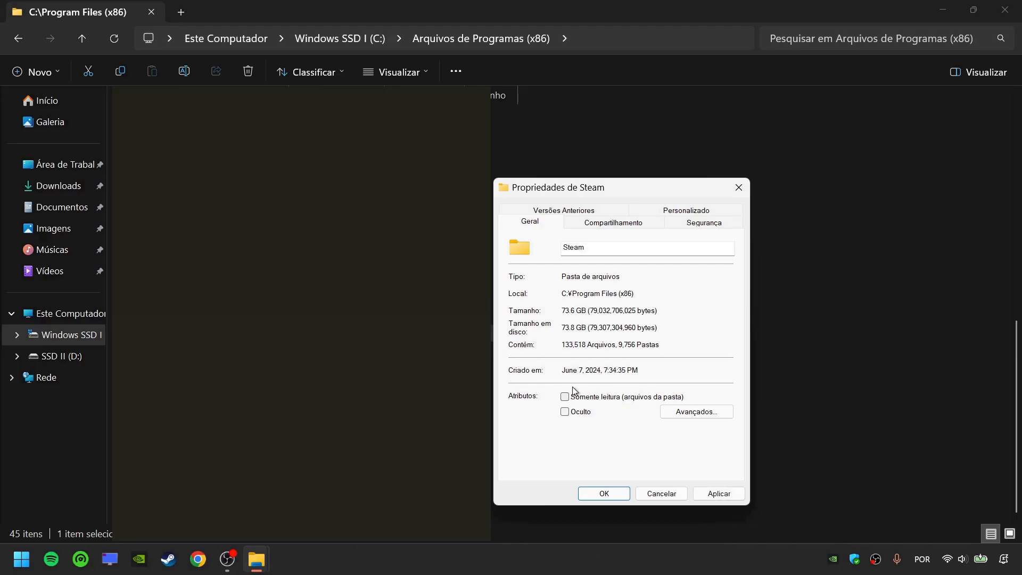
click(730, 498)
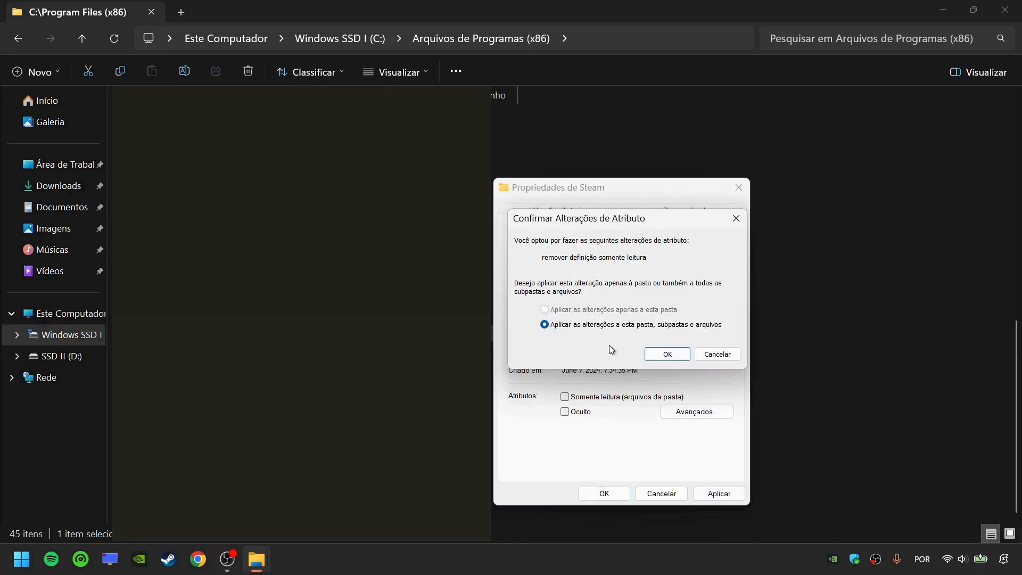
click(667, 354)
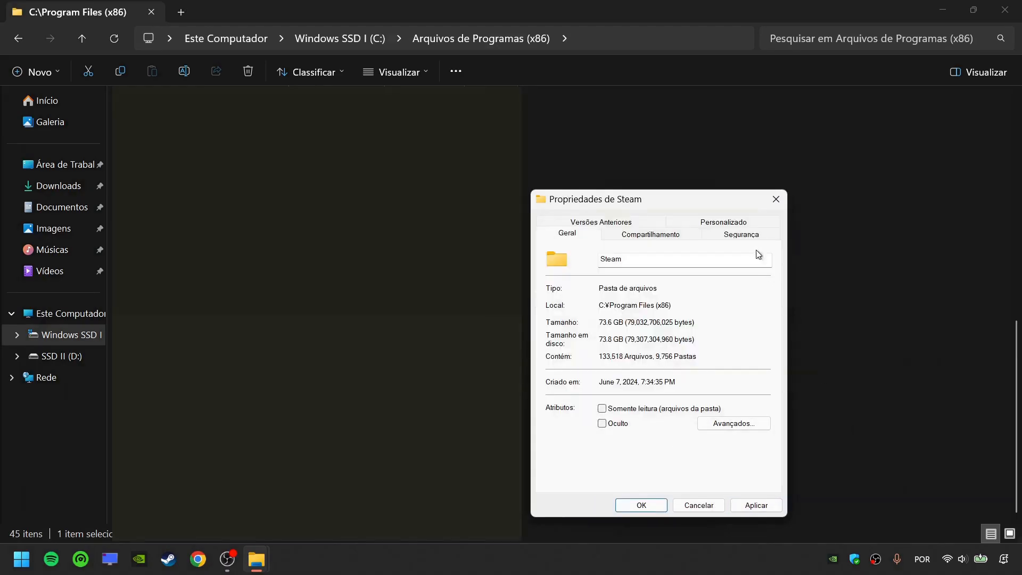
Step: Edit the Steam folder's security permissions to allow Controle total for the Usuários group
click(742, 238)
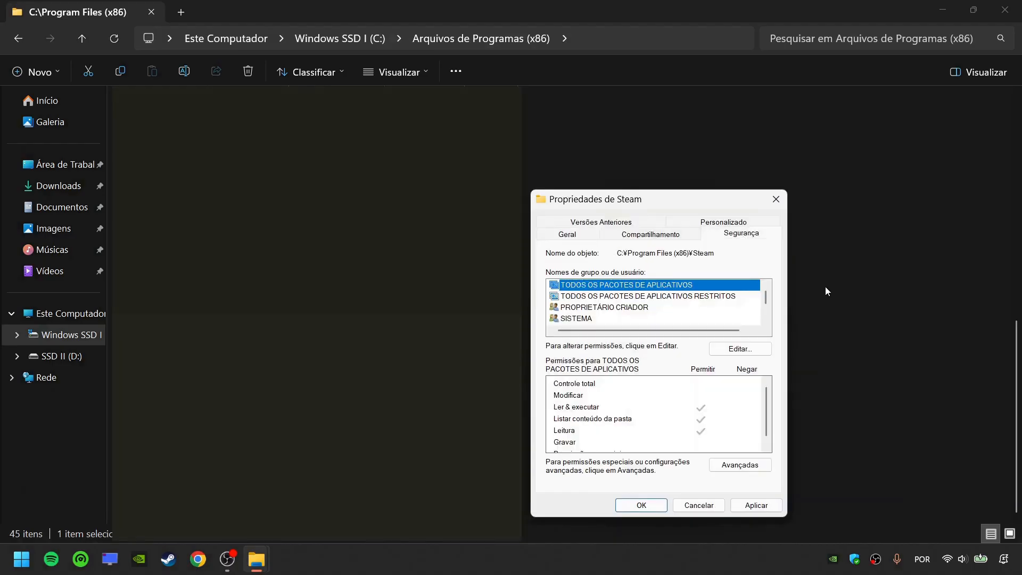
click(753, 350)
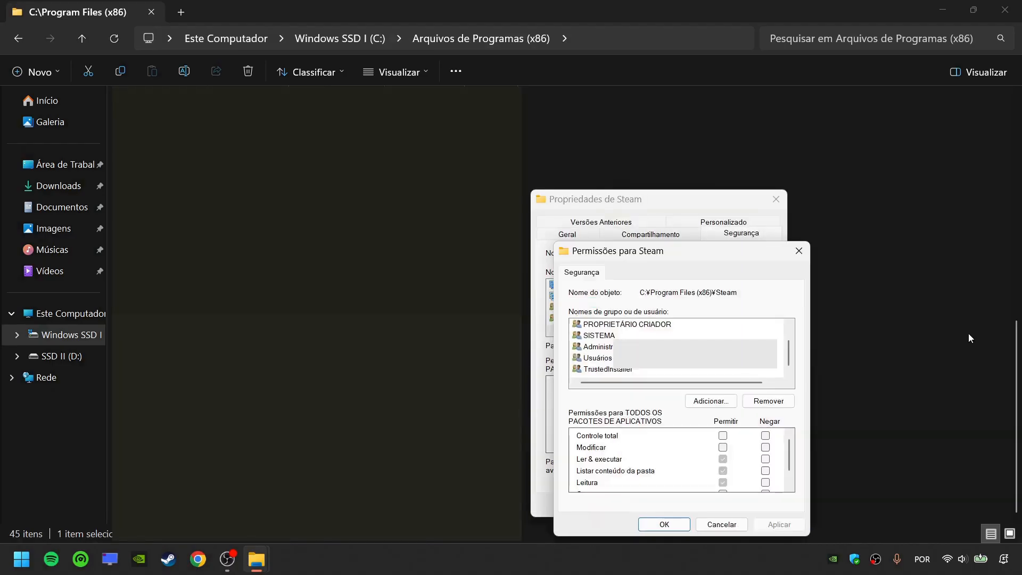
click(597, 358)
click(722, 436)
click(723, 437)
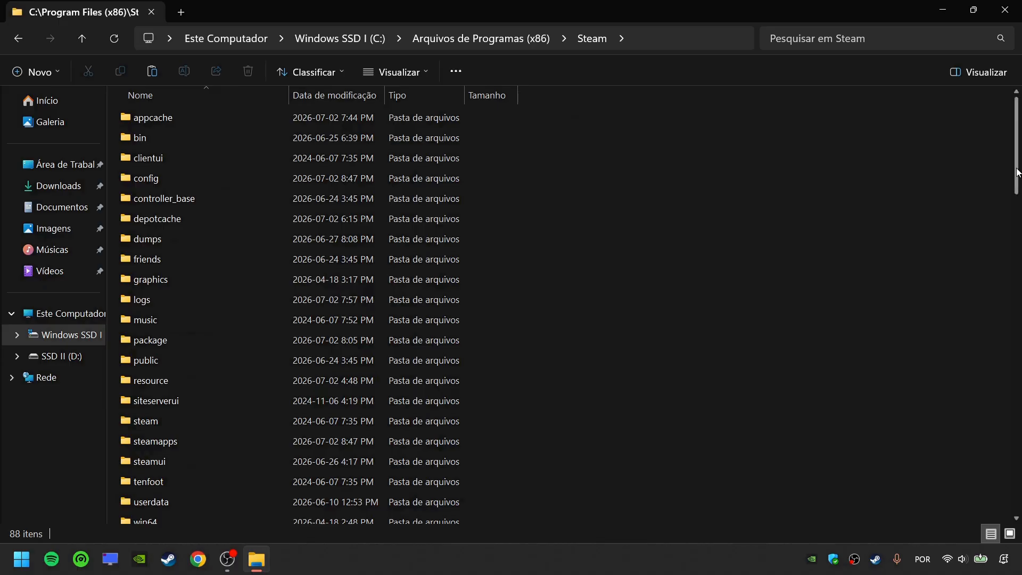
Step: Set the steam application in the Steam folder to run as administrator in its compatibility properties
drag(1020, 173, 1021, 398)
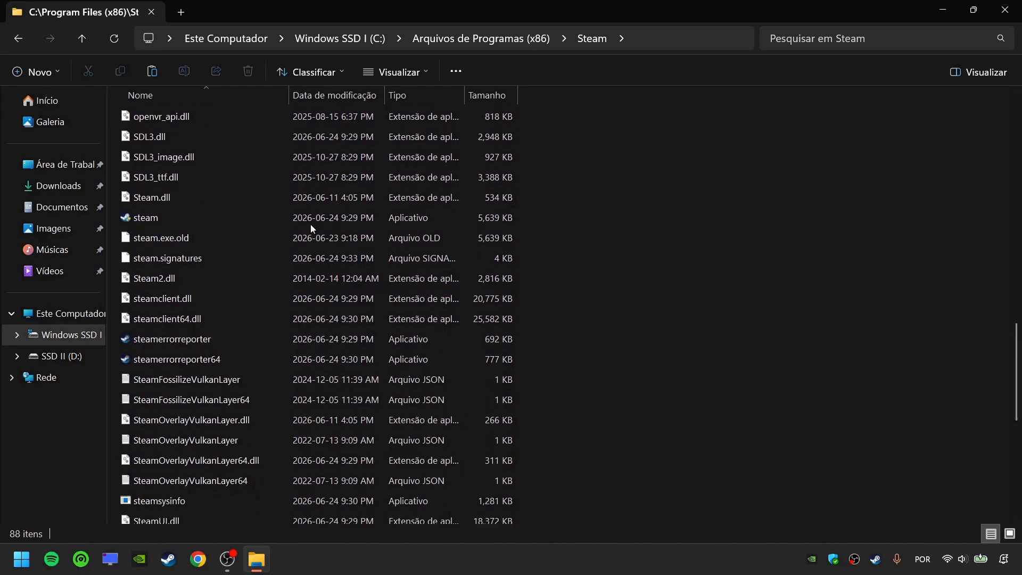
click(253, 219)
right_click(232, 216)
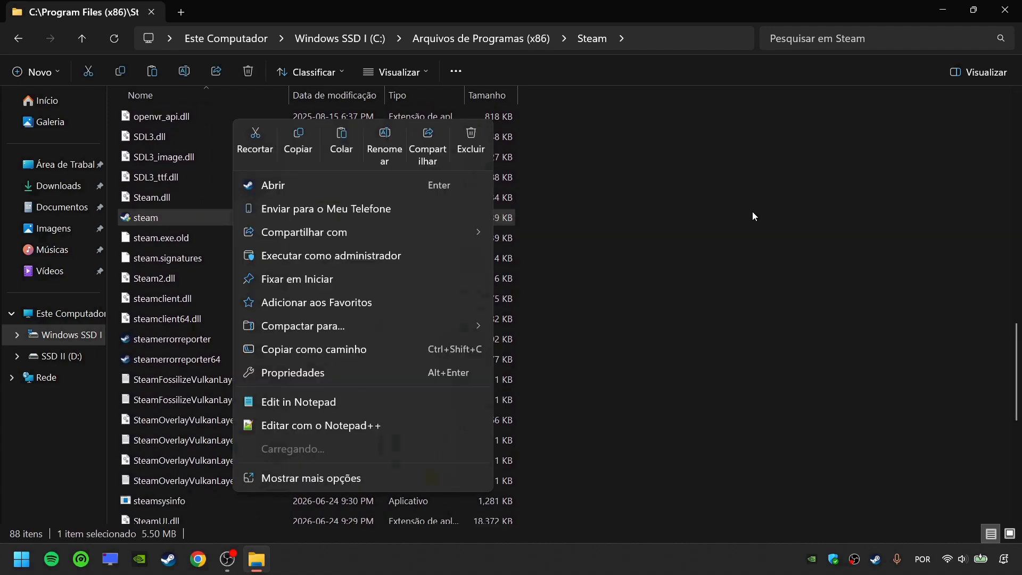
click(324, 377)
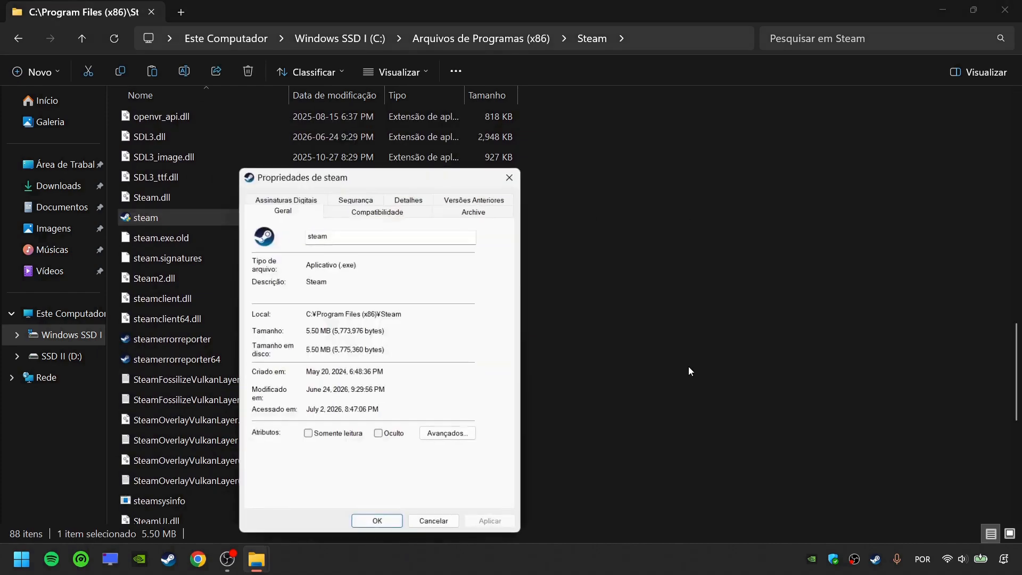
click(382, 212)
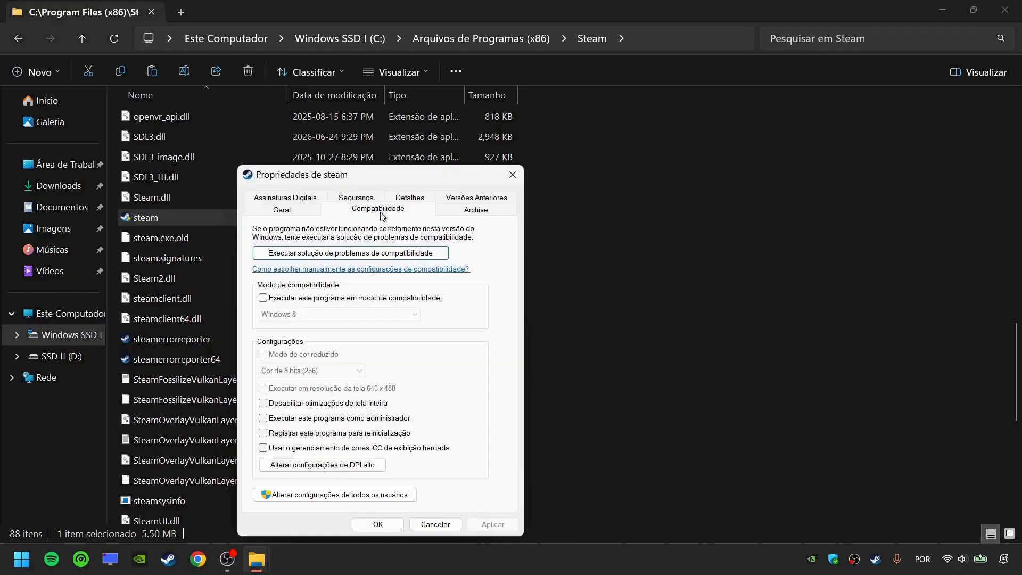
click(301, 419)
click(392, 523)
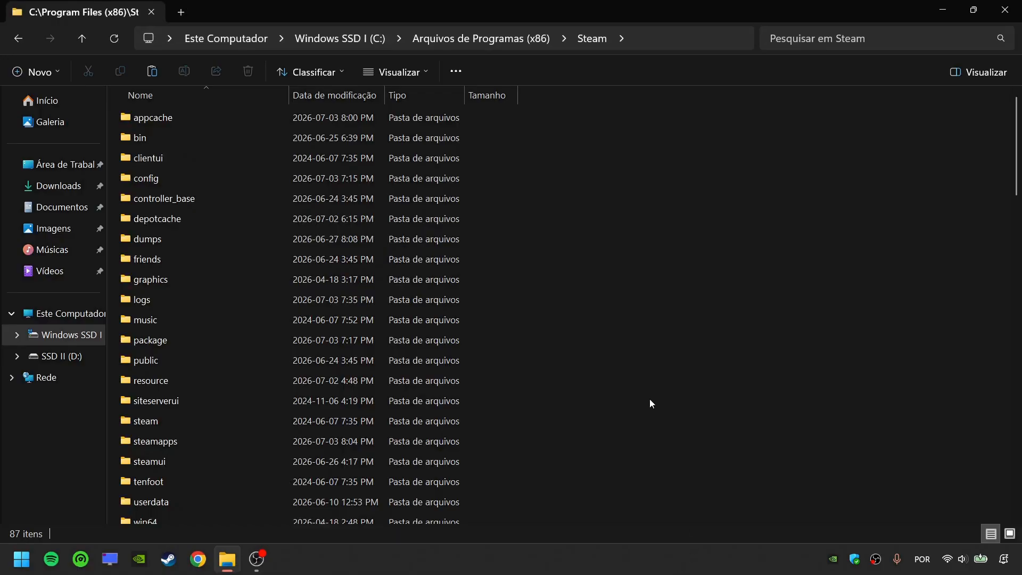
Step: Rename the downloading folder inside steamapps to "folder" and close File Explorer
click(273, 441)
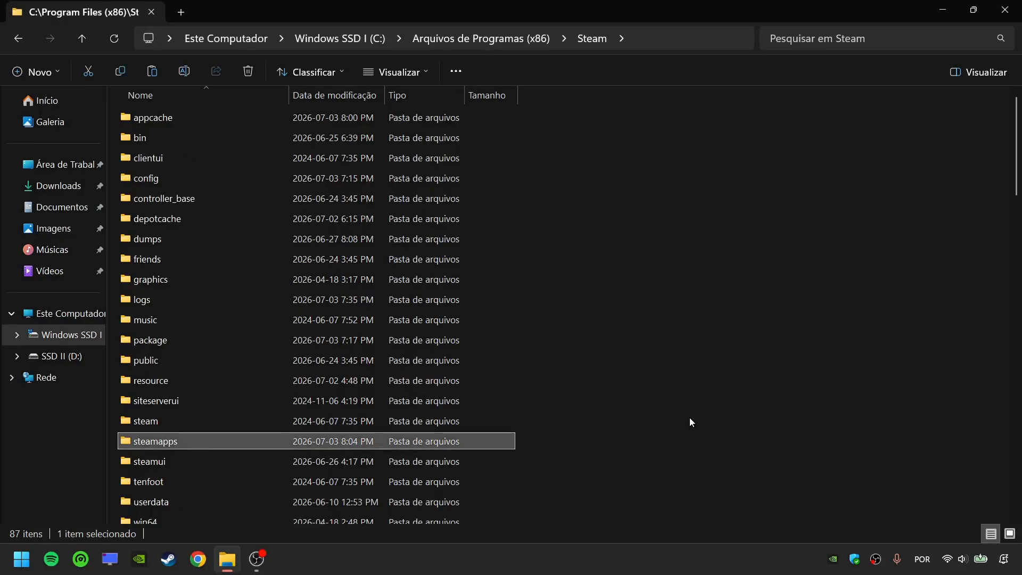
key(Return)
click(221, 137)
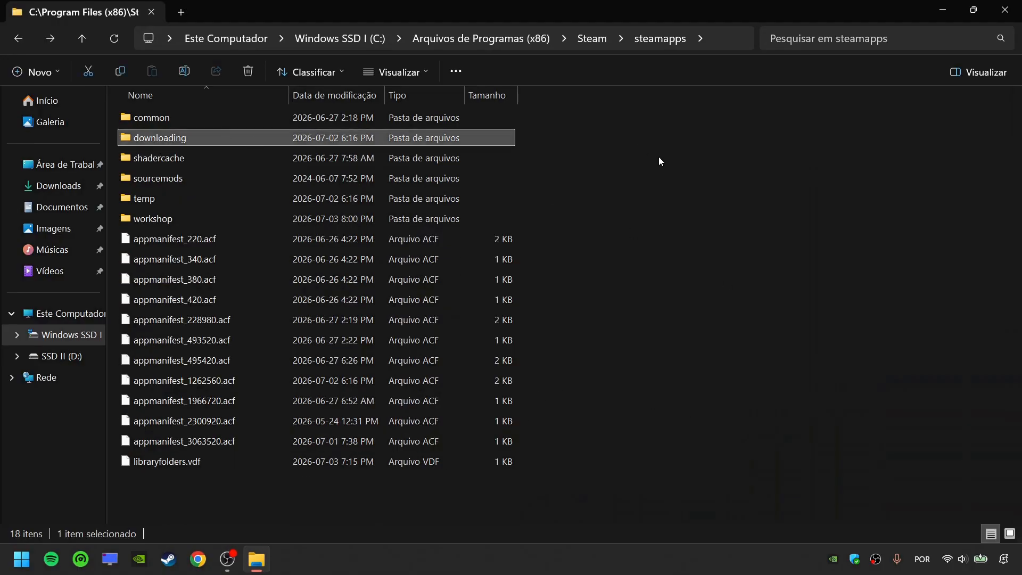
key(F2)
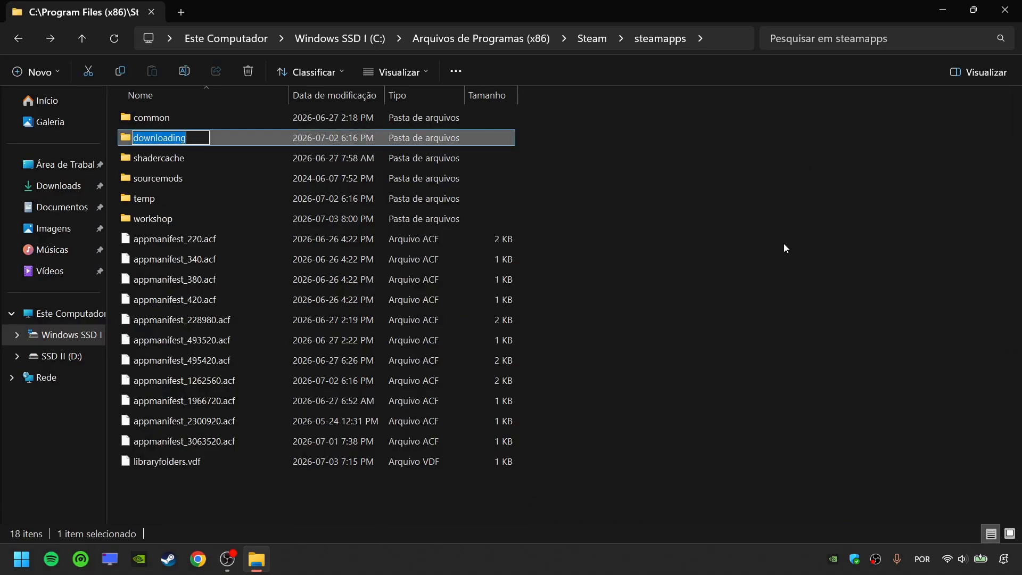
text(folder)
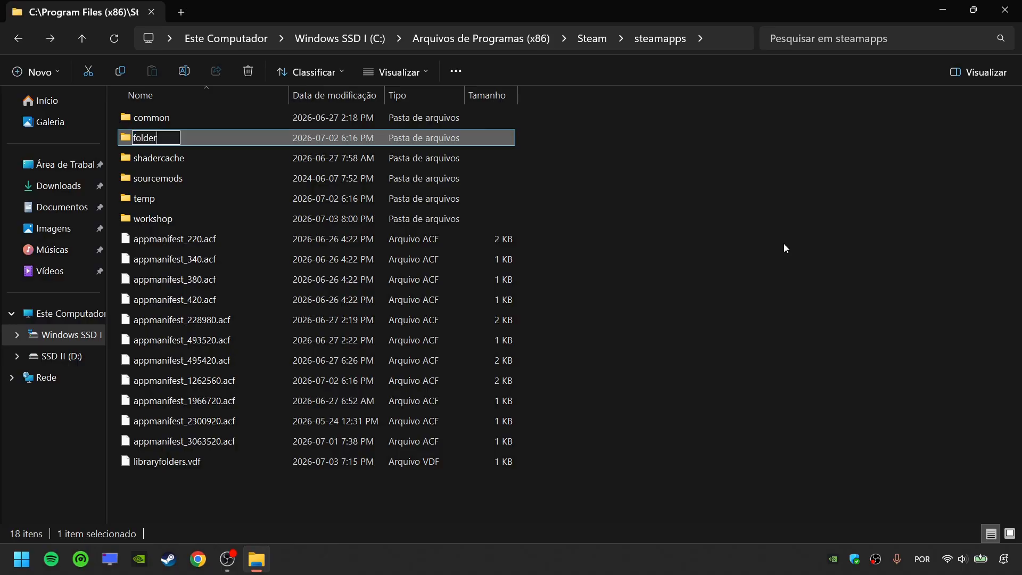
key(Return)
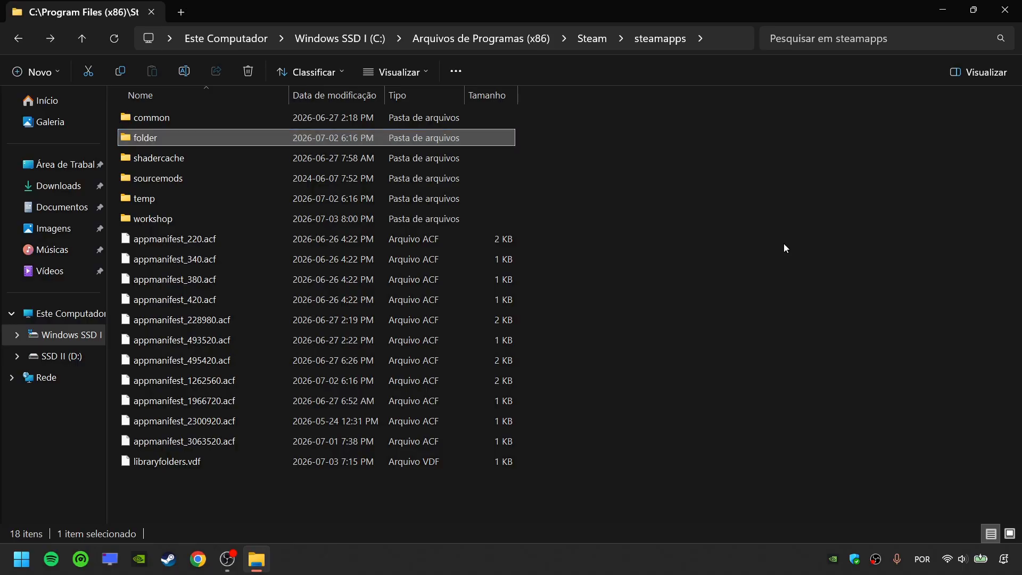
click(1004, 11)
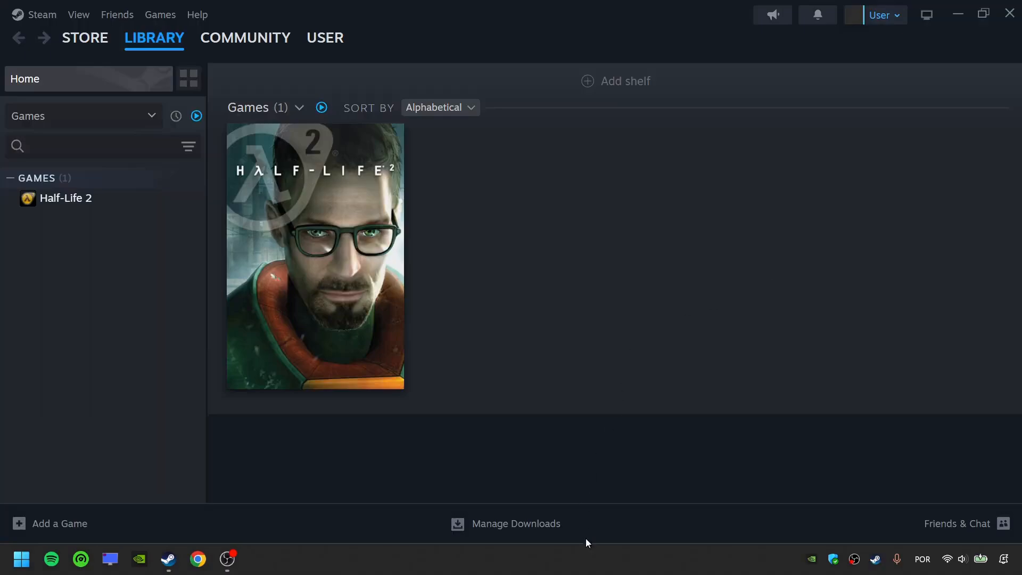
Step: Open Gerenciador de Tarefas, go to the details of the Steam process and set the priority of steam.exe to Tempo real
right_click(600, 565)
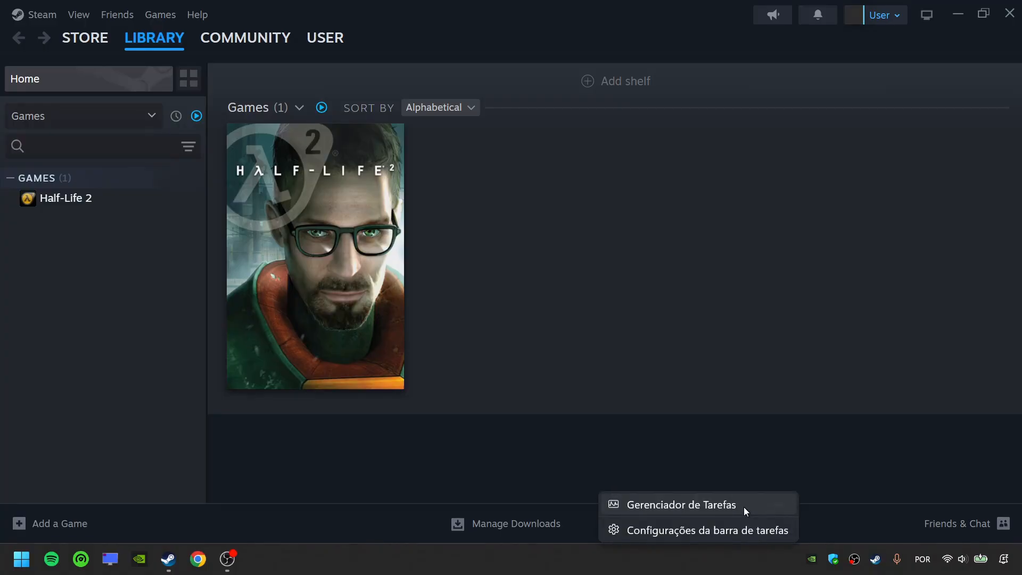
click(742, 507)
right_click(594, 281)
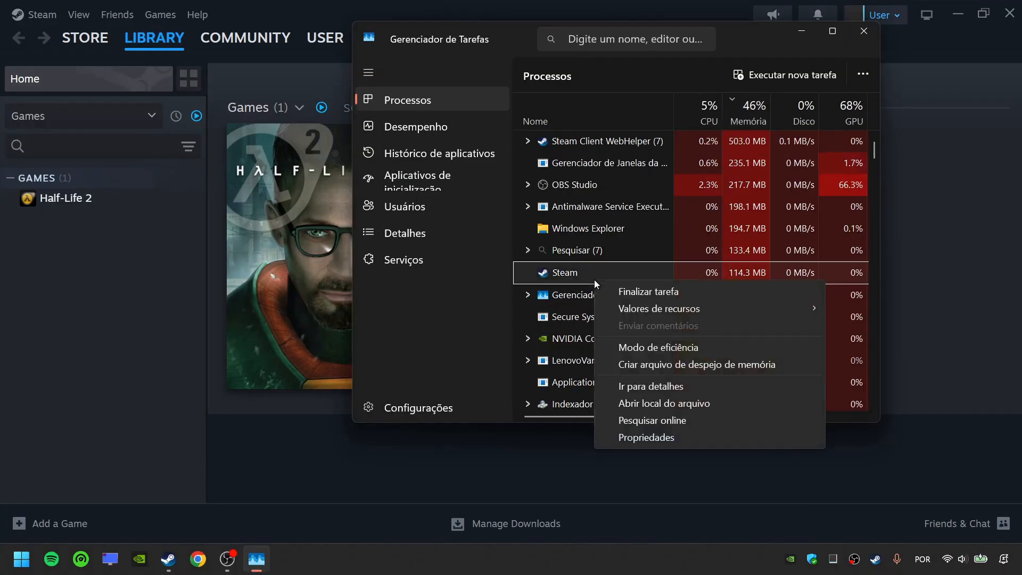
click(691, 384)
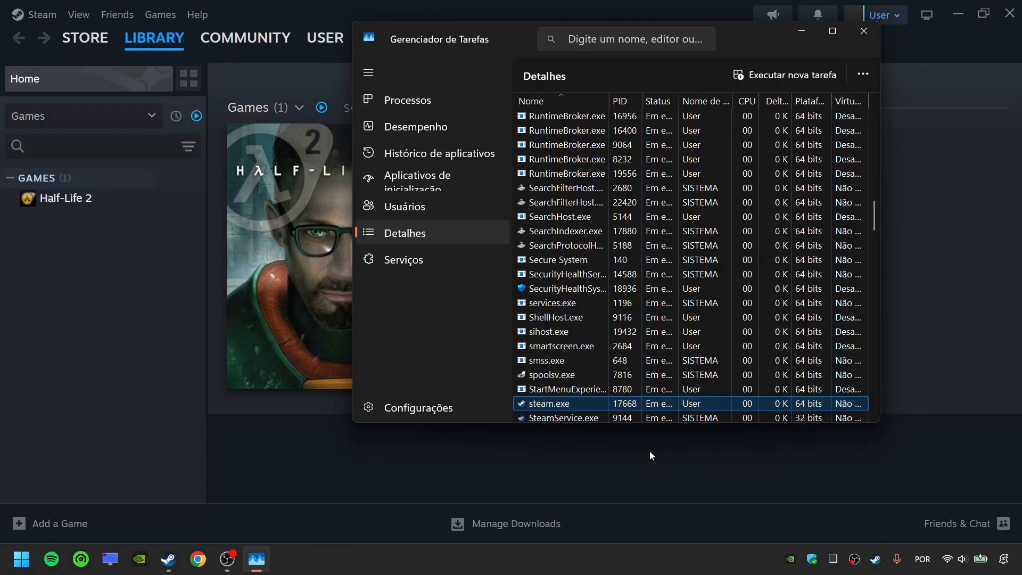
right_click(578, 406)
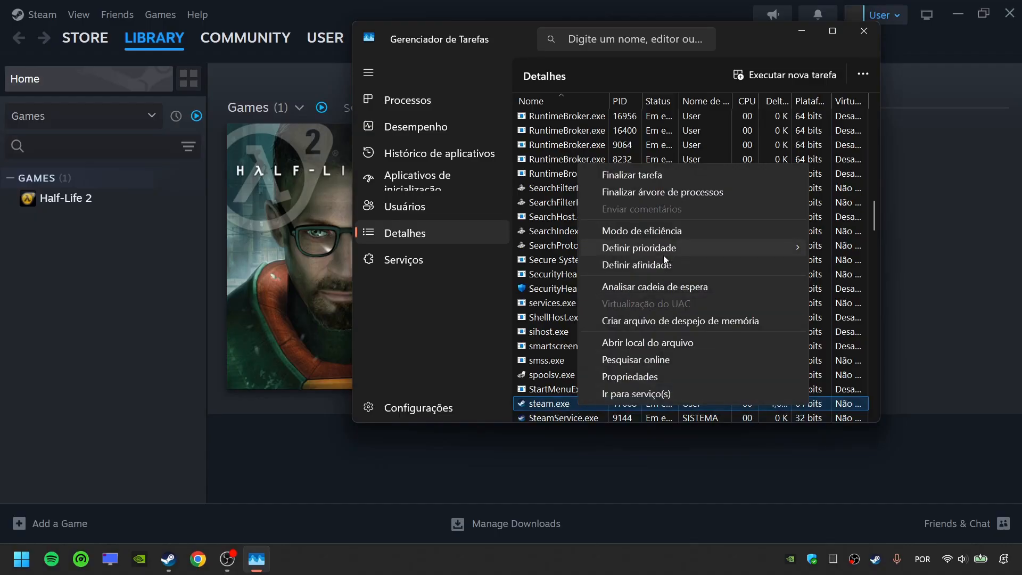
mouse_move(659, 251)
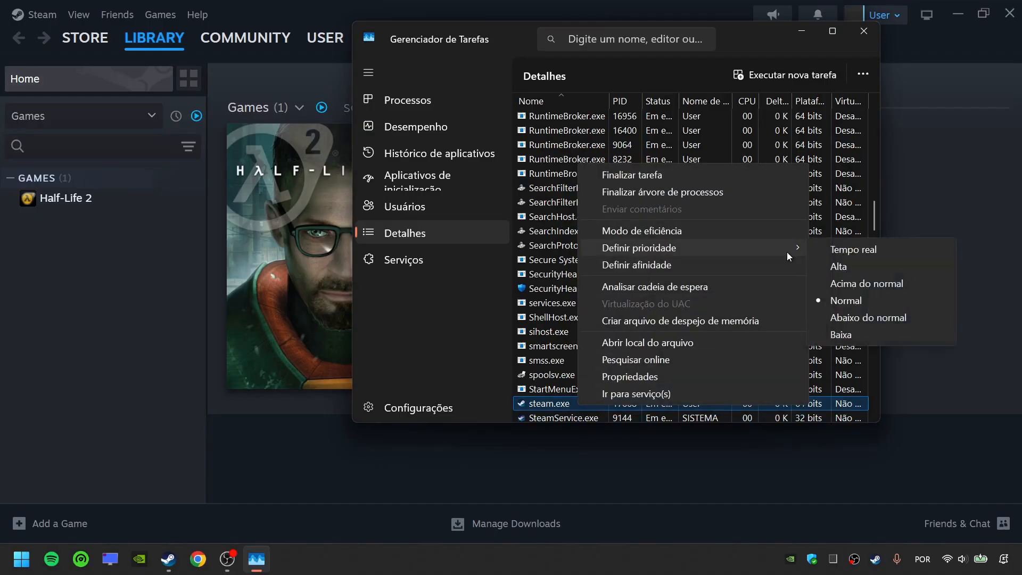
click(889, 249)
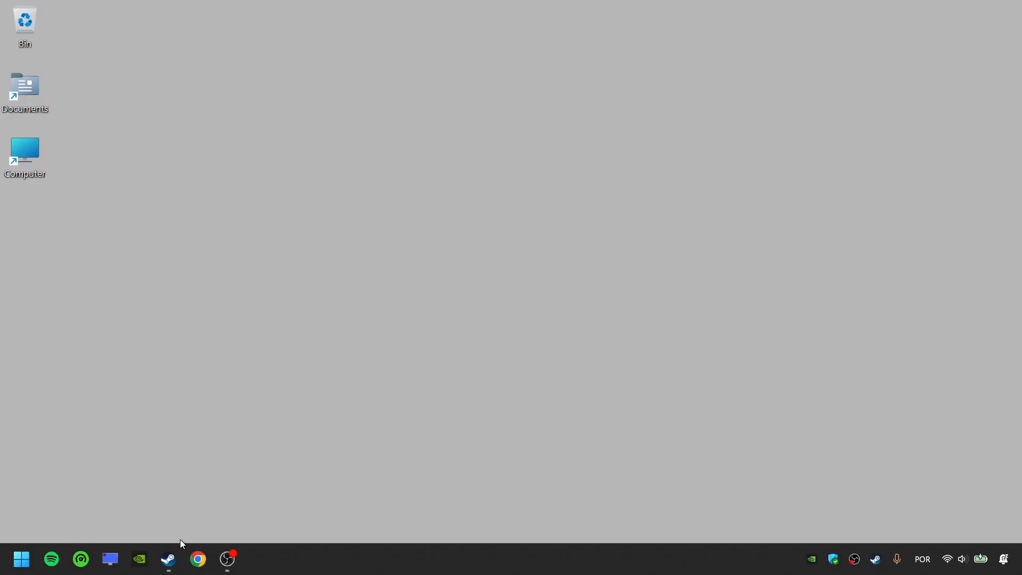
Step: Launch Steam and clear the download cache in its Downloads settings
click(171, 556)
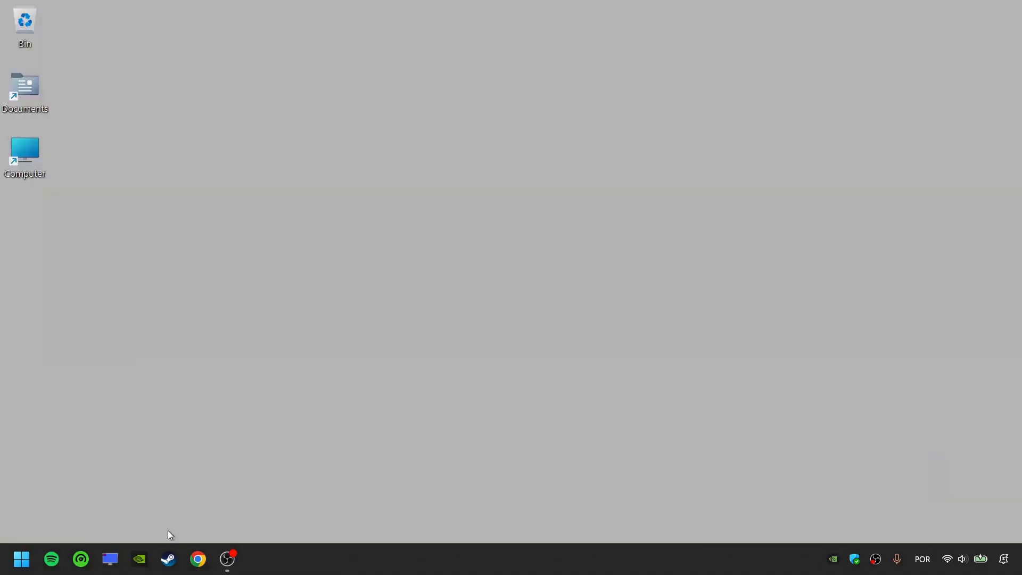
click(168, 559)
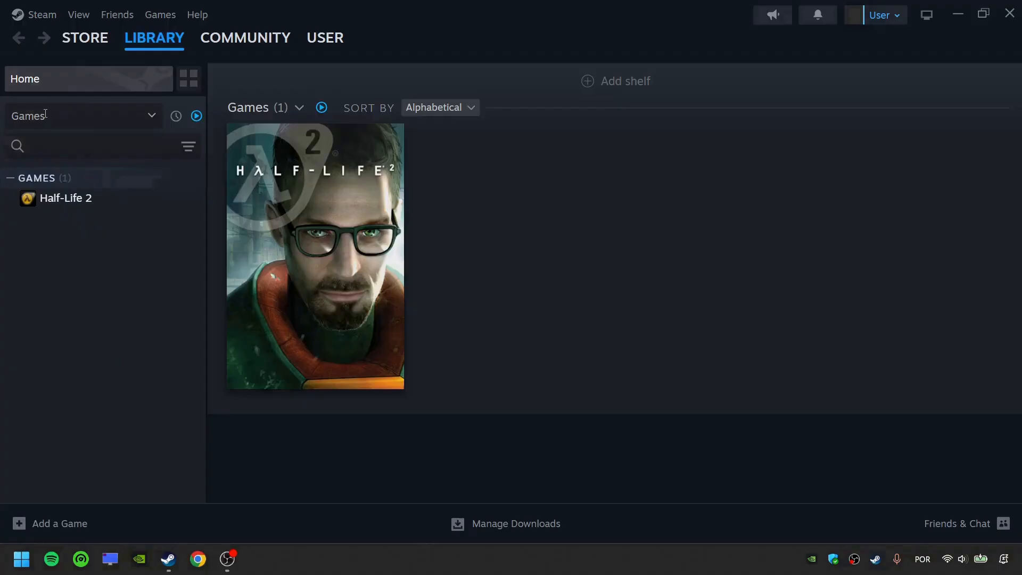
click(43, 16)
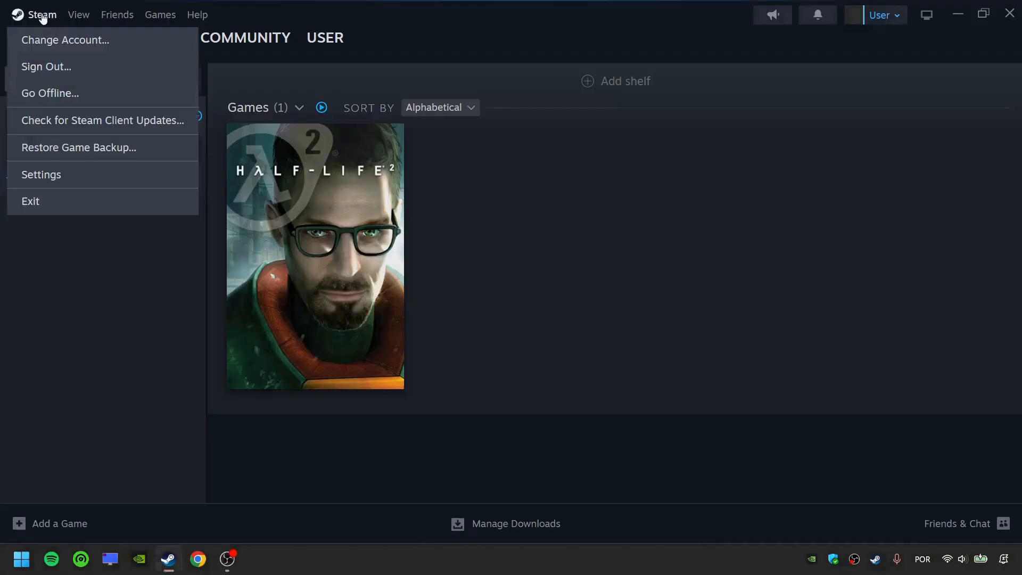
click(84, 176)
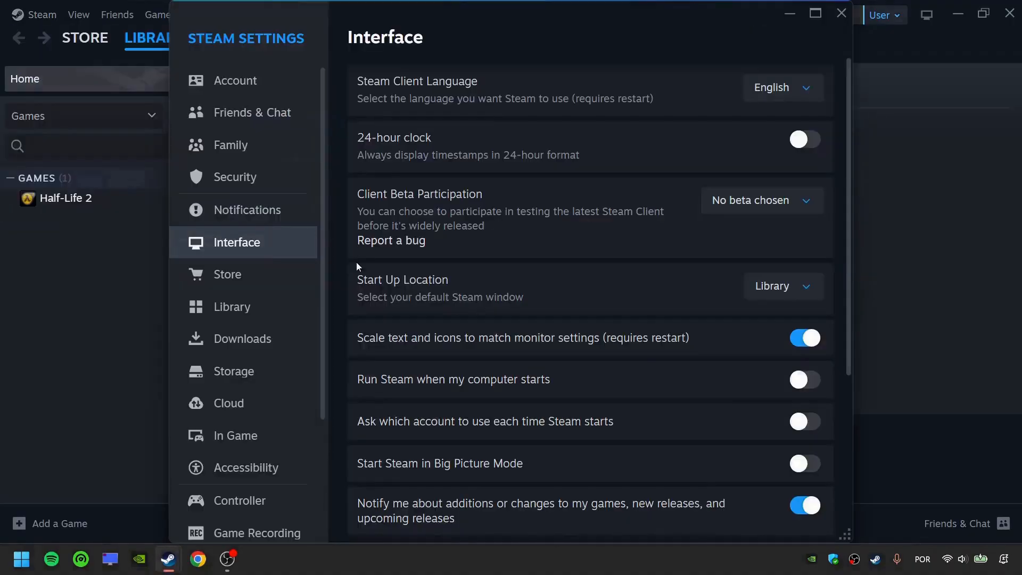
click(312, 336)
scroll(506, 236, down, 8)
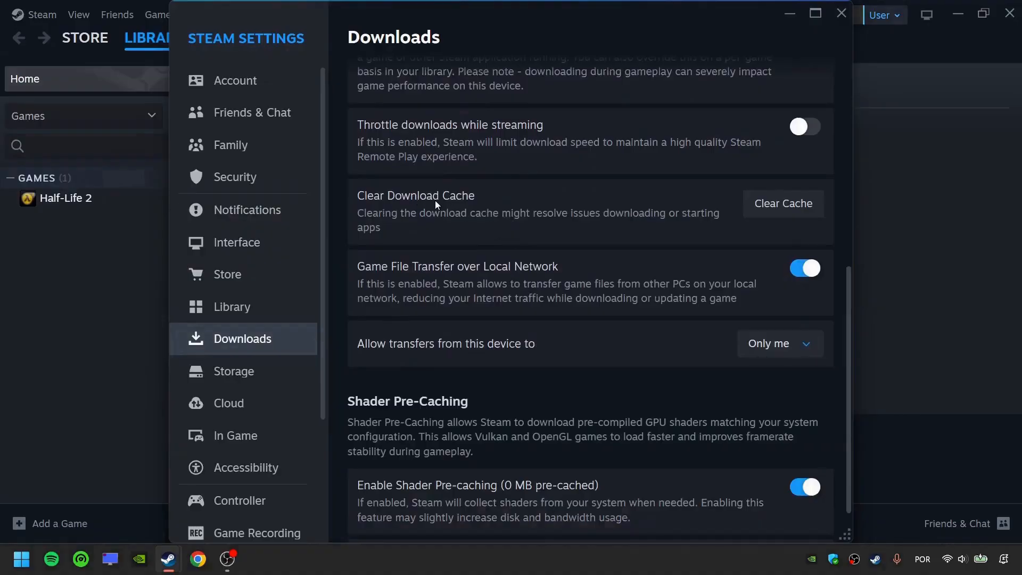
click(768, 218)
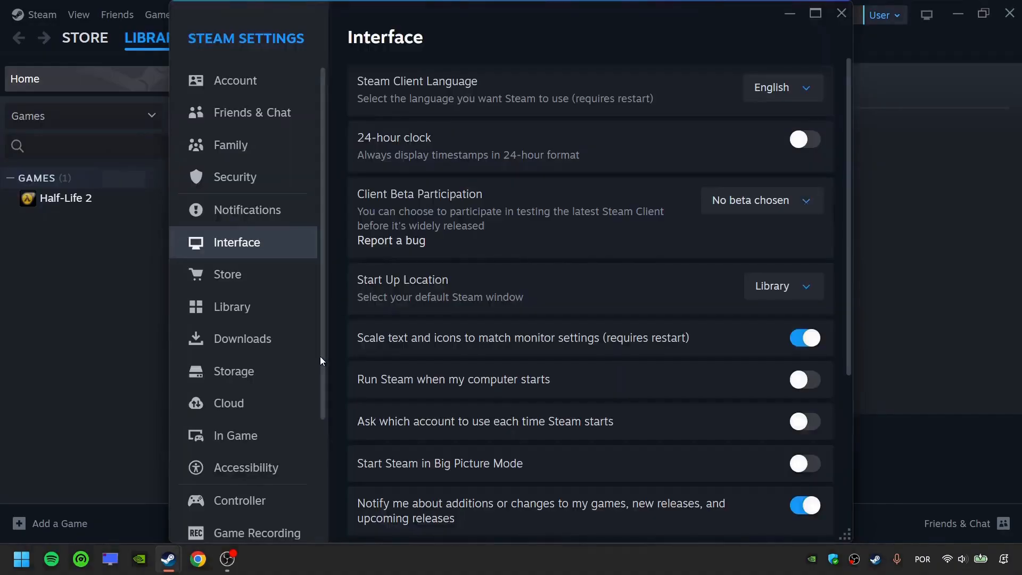
Step: Repair the Steam library on Windows SSD I (C:) from the Storage settings
click(317, 371)
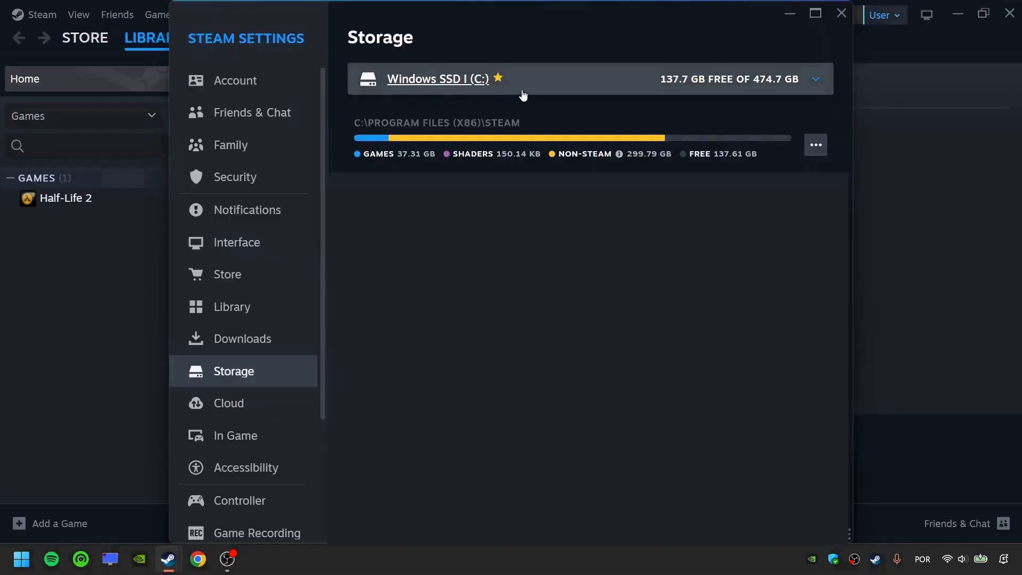
click(819, 152)
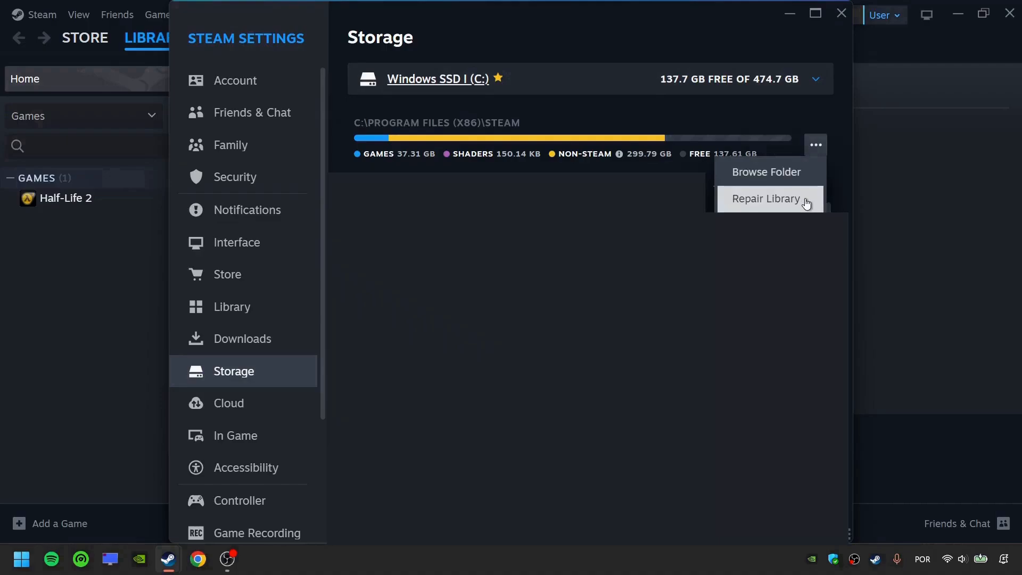
click(237, 243)
Step: Delete Steam's web browser data in the In Game settings and confirm the deletion
click(293, 439)
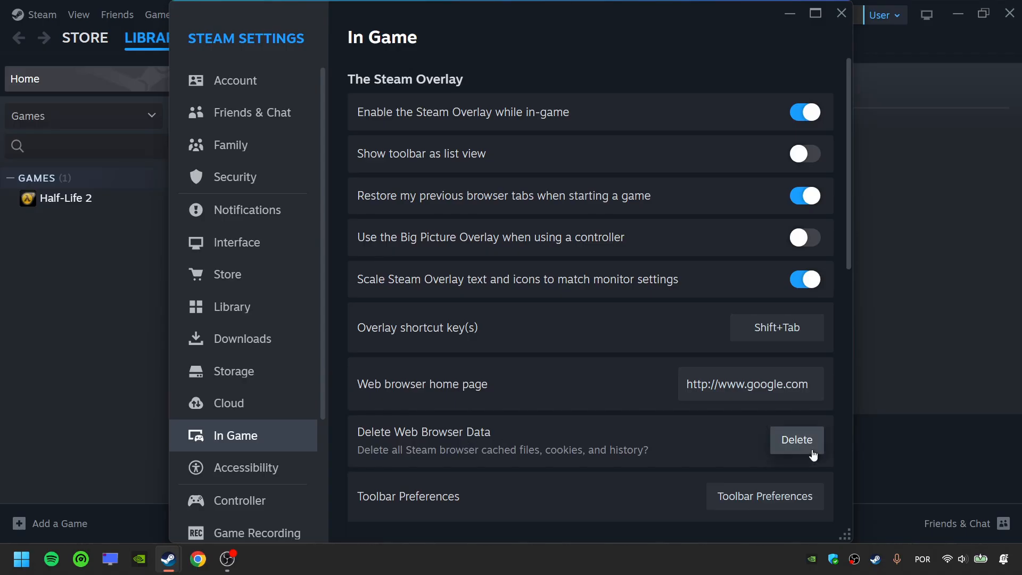
click(797, 441)
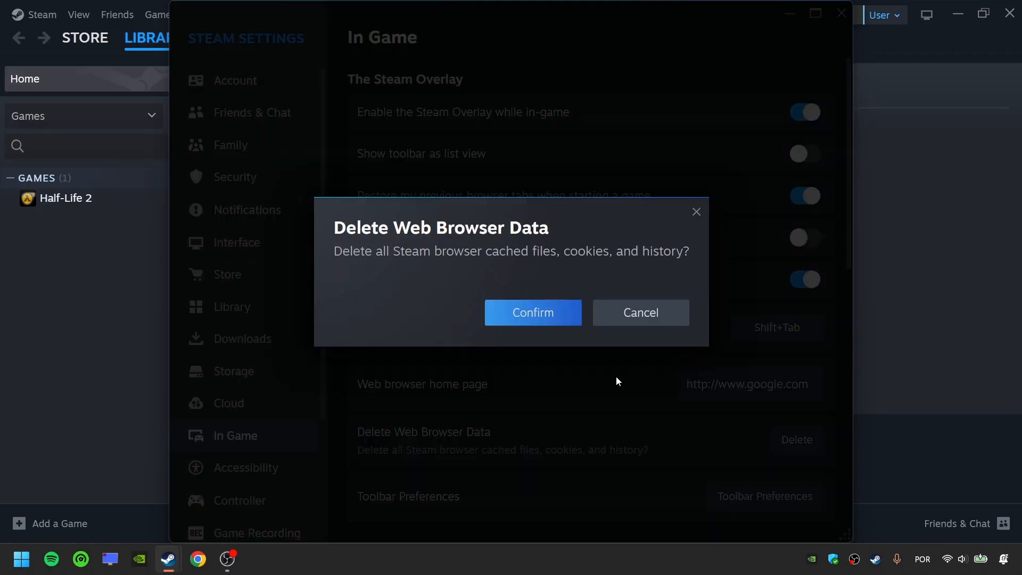
click(561, 319)
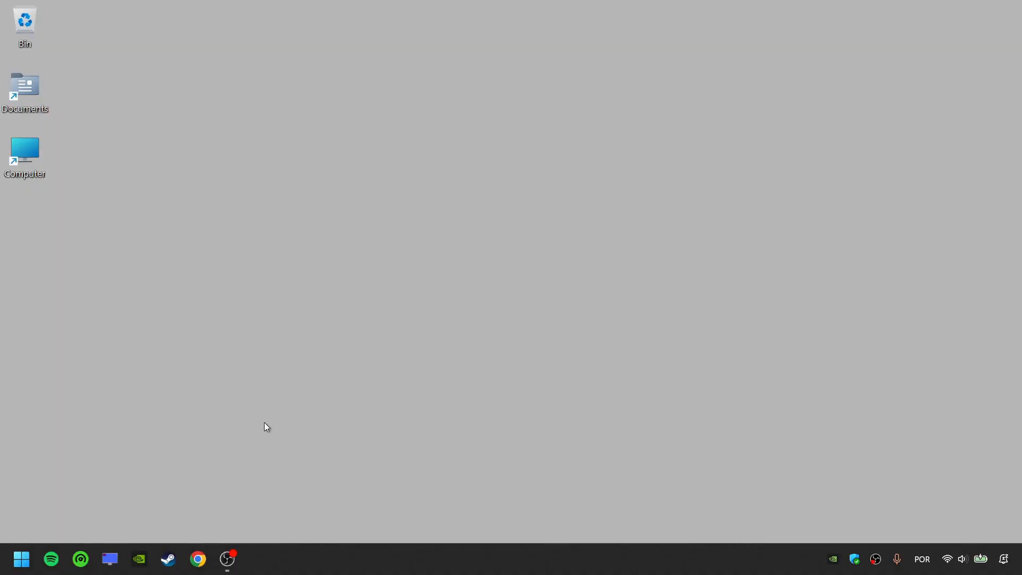
Step: Open Prompt de Comando as administrator and enter the command CHKDSK /f
click(23, 556)
text(cmd)
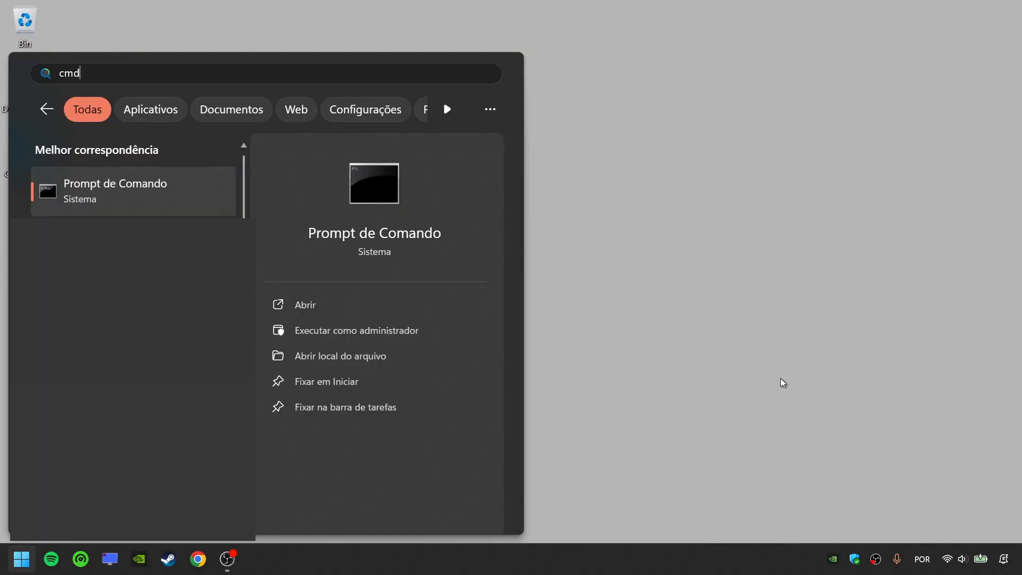
right_click(222, 201)
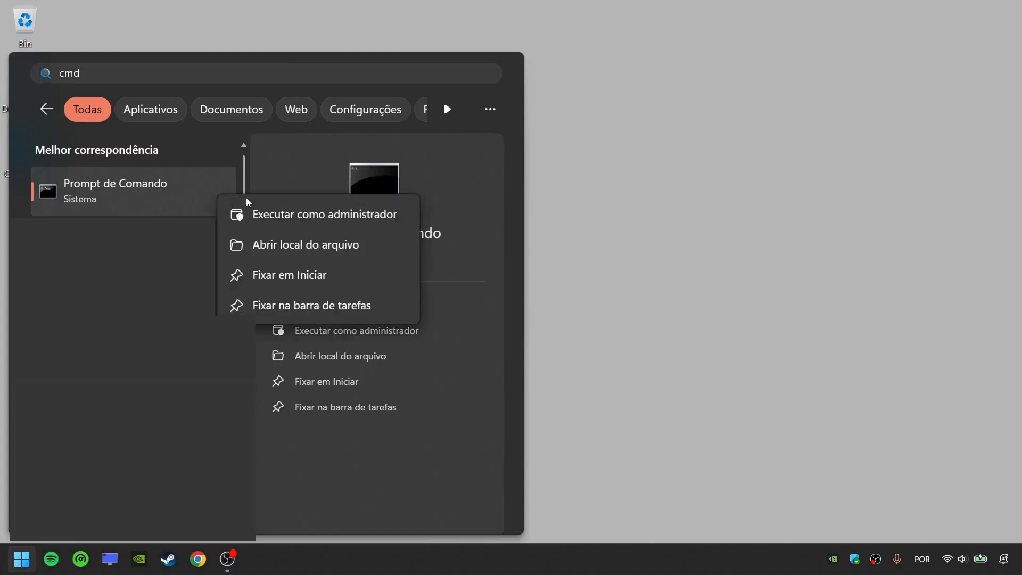
click(384, 220)
text(CHKD)
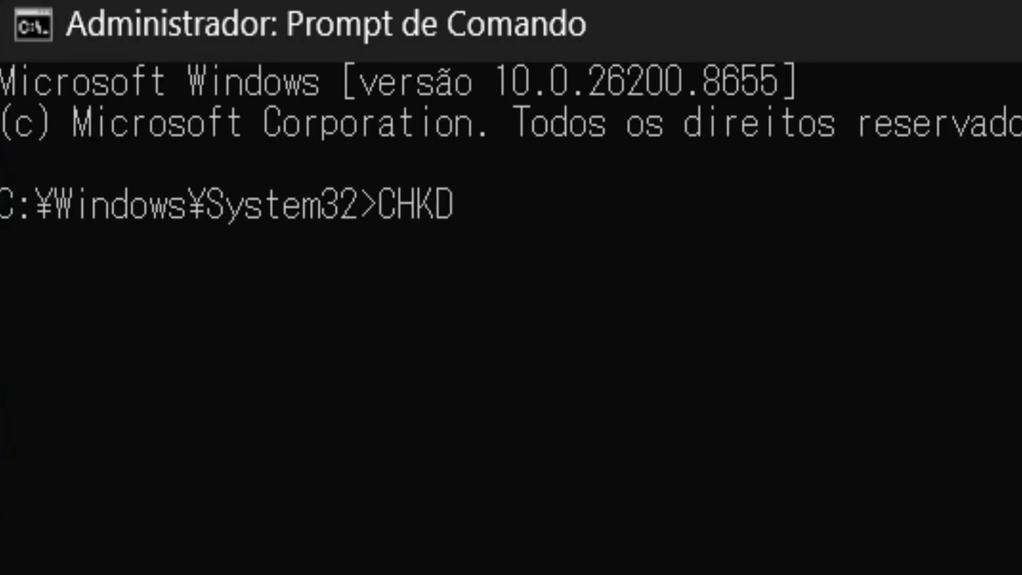
text(SK /f)
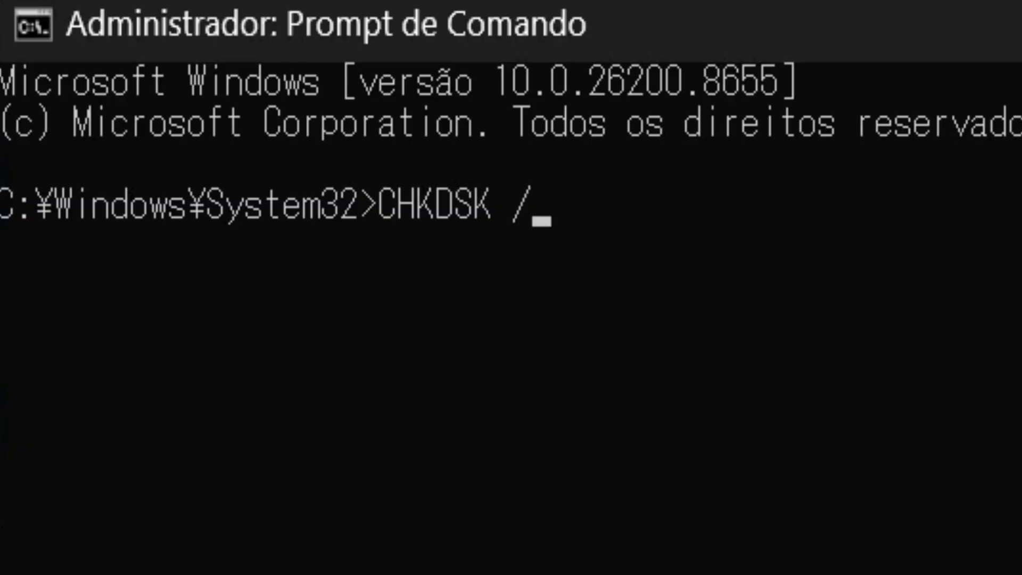